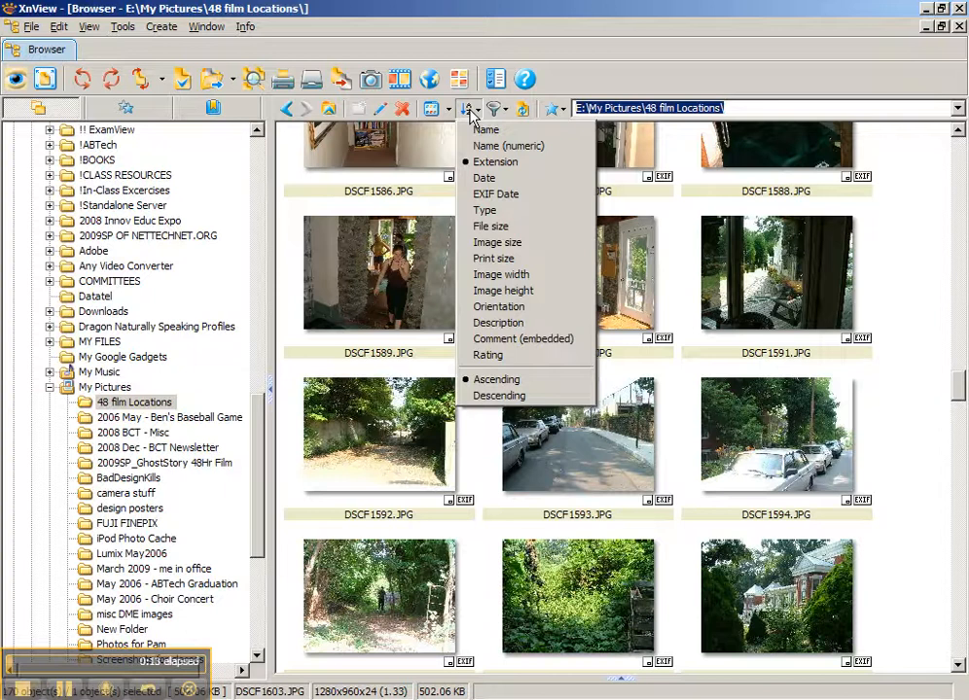
Cycle the file browser through the thumbnail, details, icon, list and detailed view modes
left_click(446, 111)
left_click(448, 110)
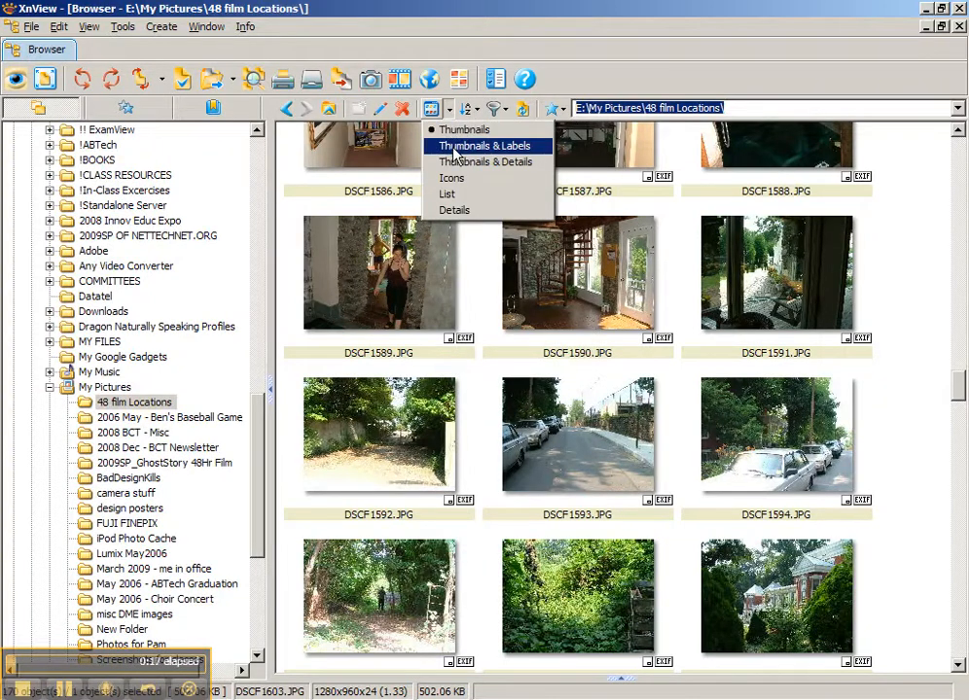
left_click(454, 146)
left_click(448, 110)
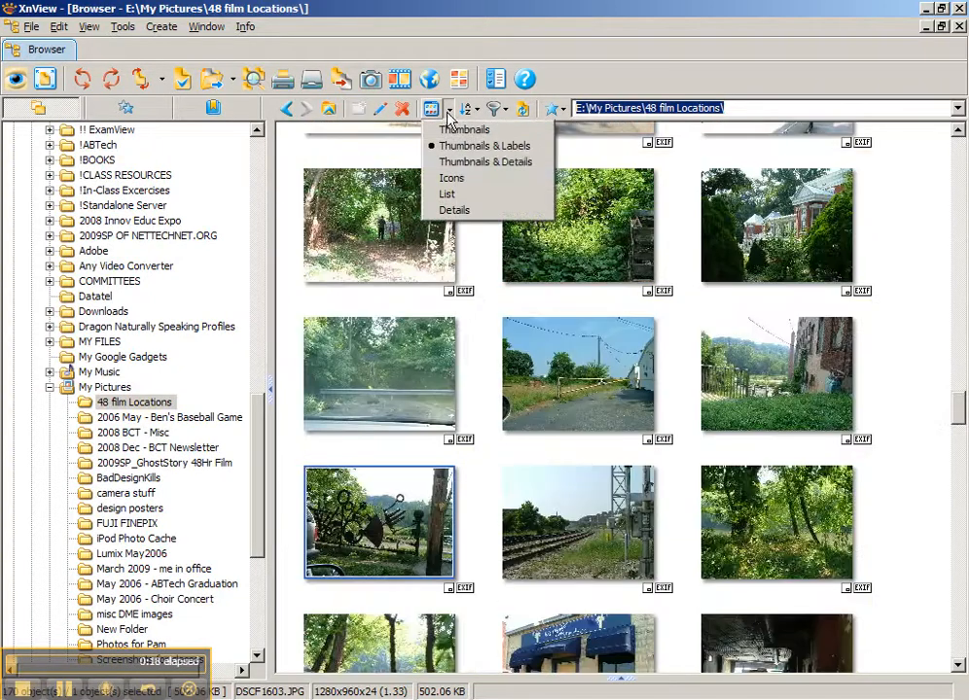
left_click(457, 164)
left_click(448, 110)
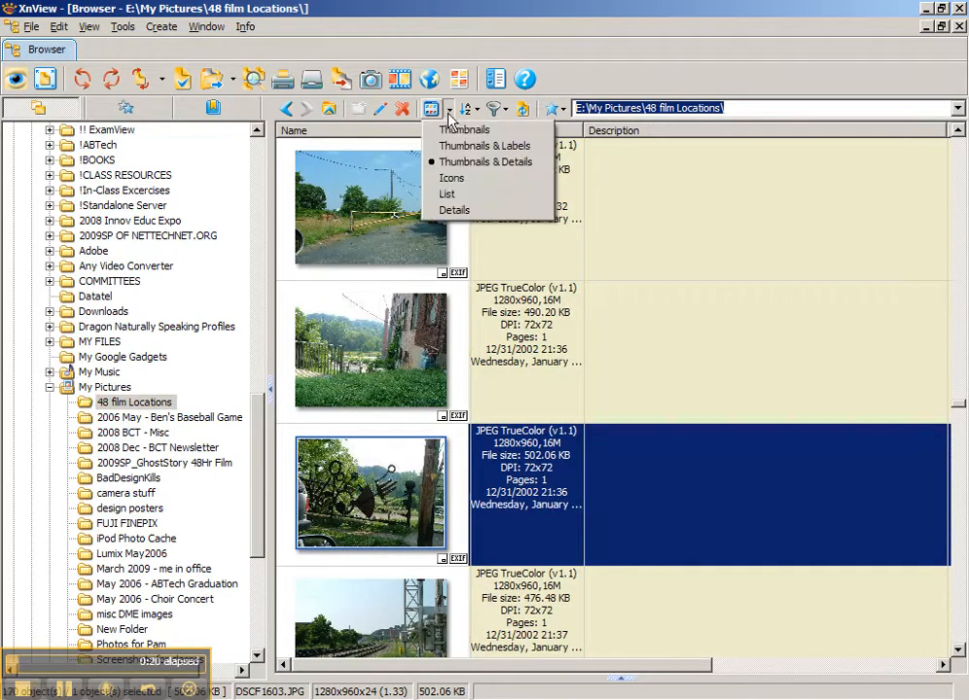
left_click(452, 180)
left_click(449, 110)
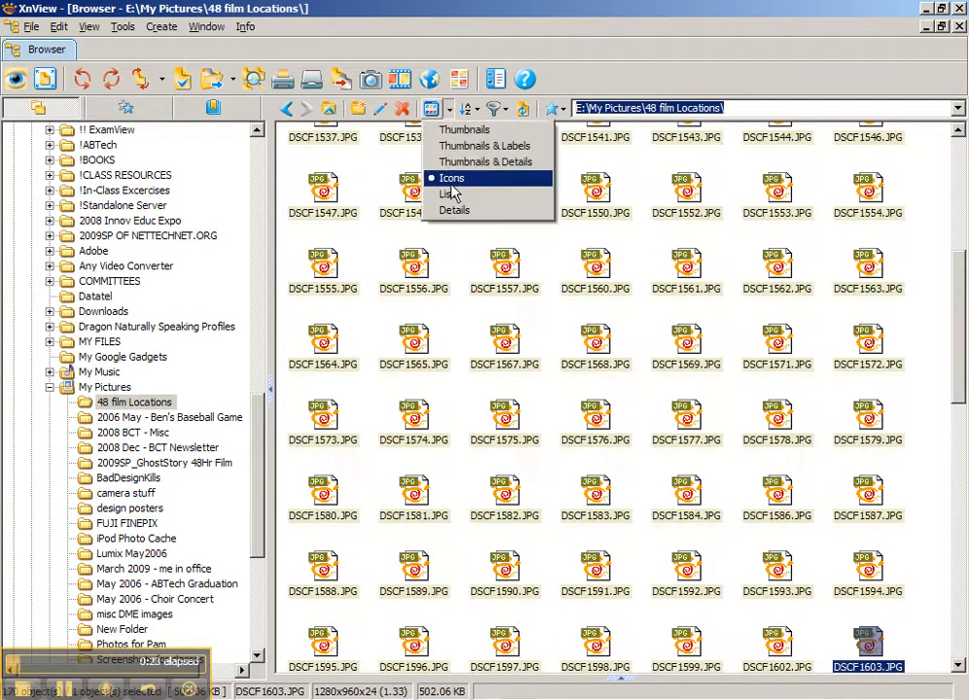
left_click(446, 195)
left_click(448, 110)
left_click(448, 209)
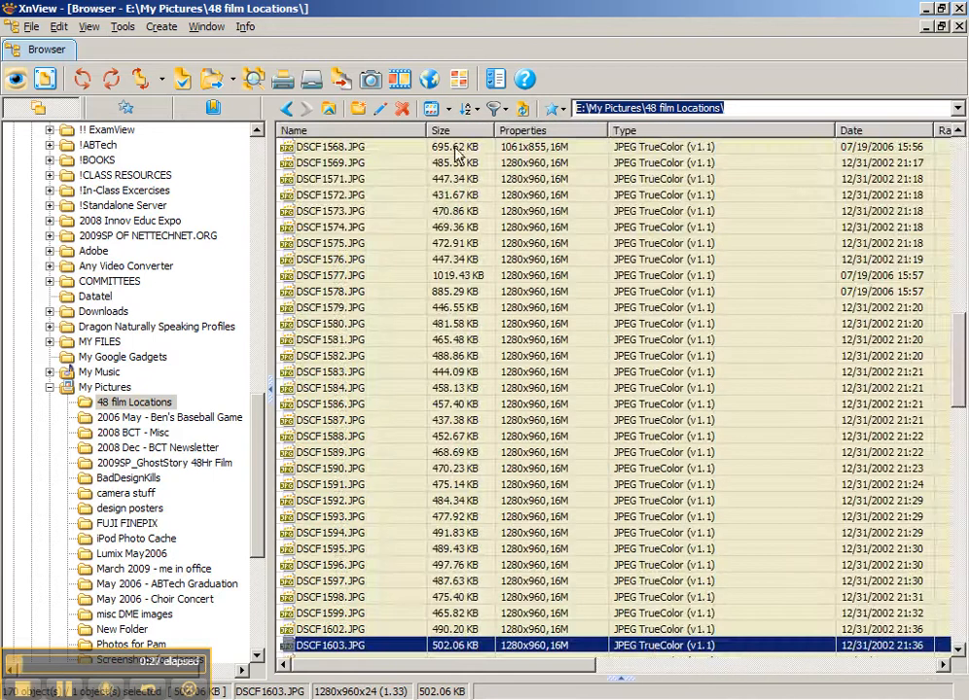
Return to the thumbnail grid and keep thumbnails at 192x144
left_click(456, 148)
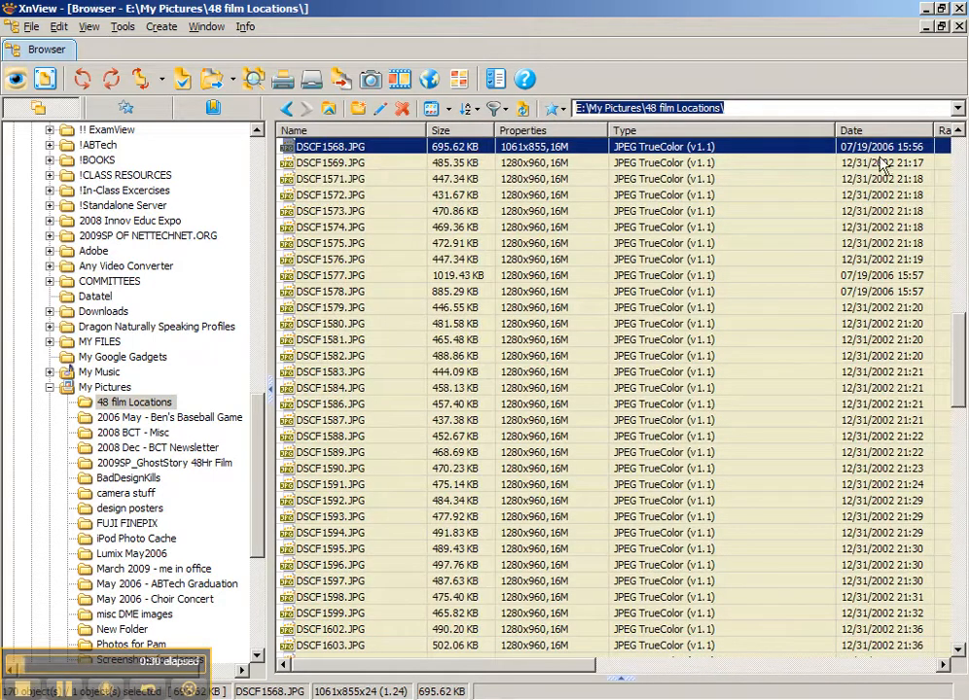
left_click(434, 108)
left_click(463, 129)
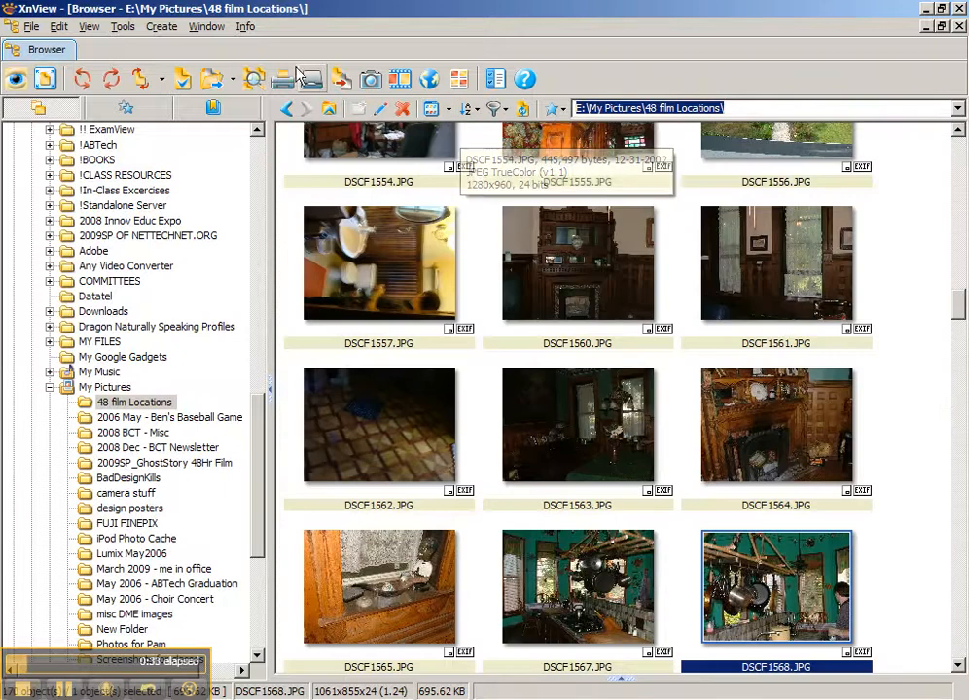
left_click(91, 28)
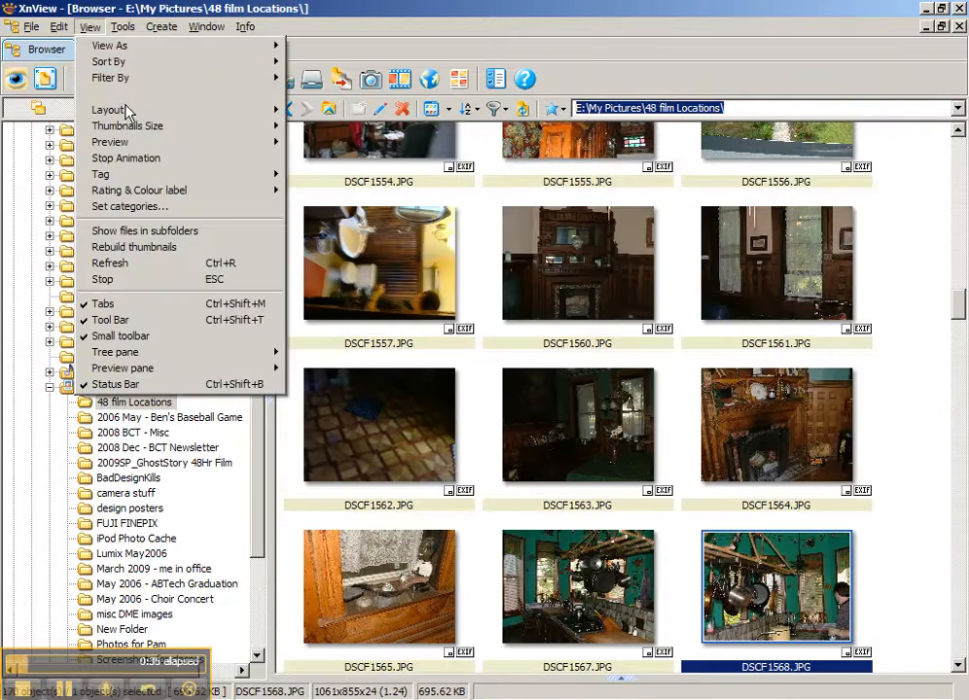
mouse_move(149, 133)
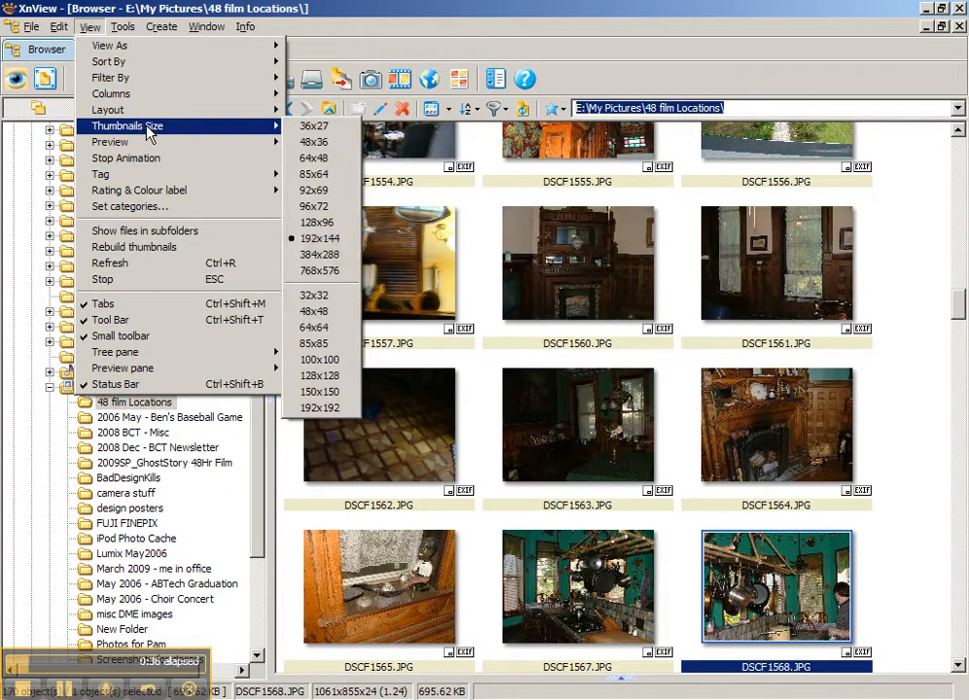
left_click(321, 240)
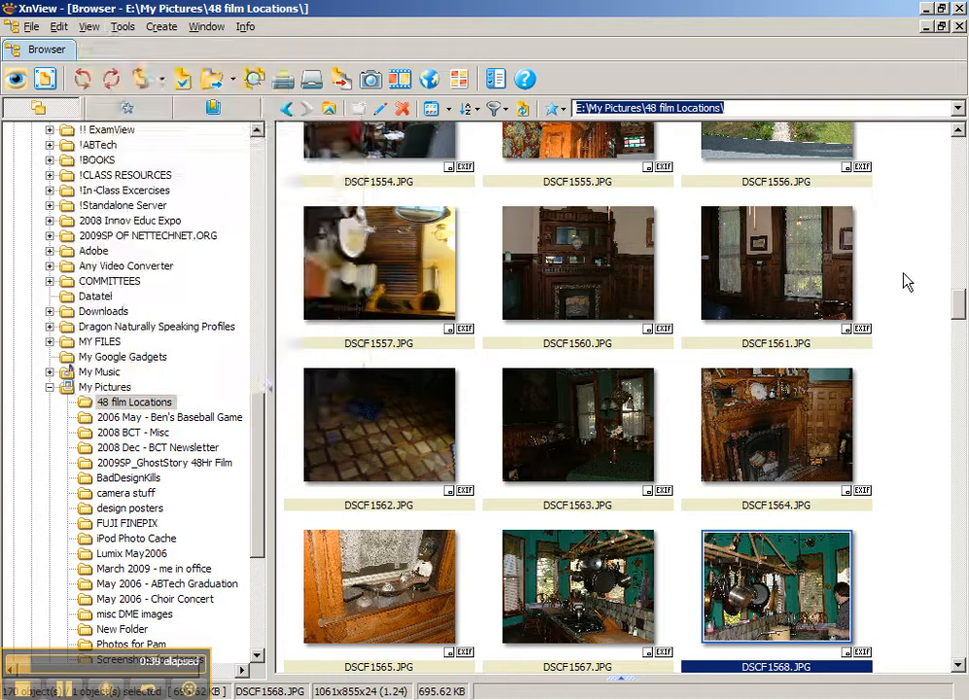
scroll(895, 256, "down", 10)
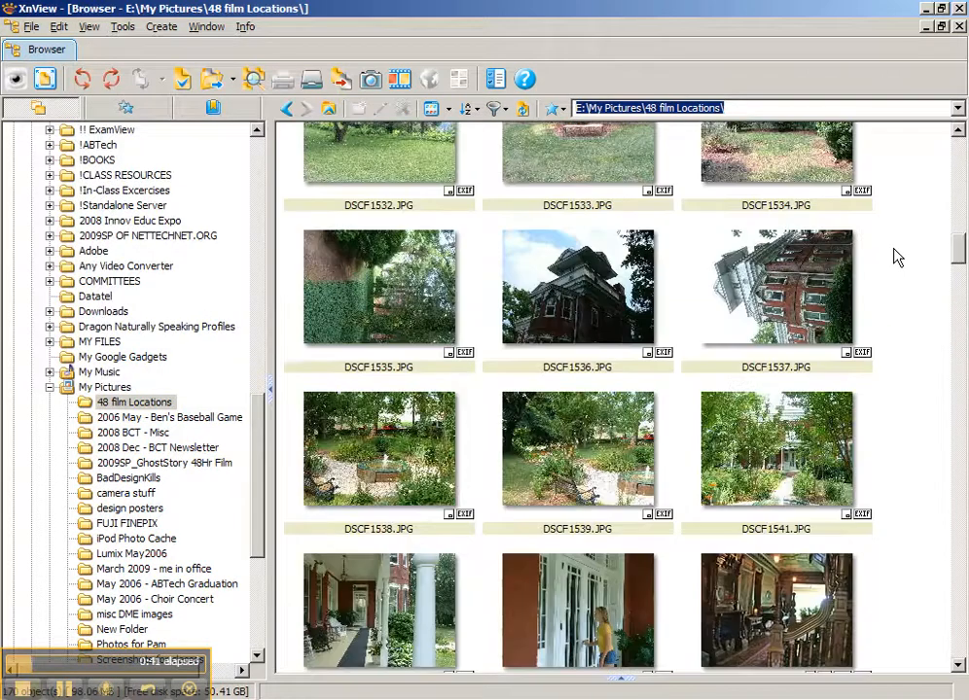
Ctrl-select the fourteen photos from DSCF1562.JPG through DSCF1587.JPG
left_click(373, 251)
left_click(573, 261, "ctrl")
left_click(776, 219, "ctrl")
left_click(404, 387, "ctrl")
left_click(576, 380, "ctrl")
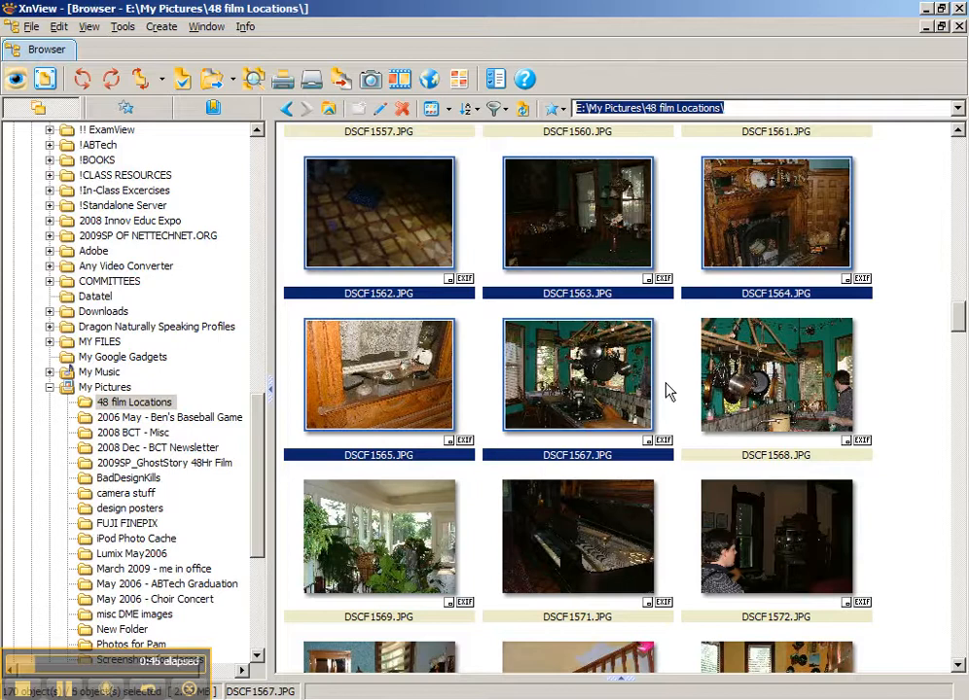
left_click(735, 428, "ctrl")
left_click(637, 516, "ctrl")
left_click(768, 530, "ctrl")
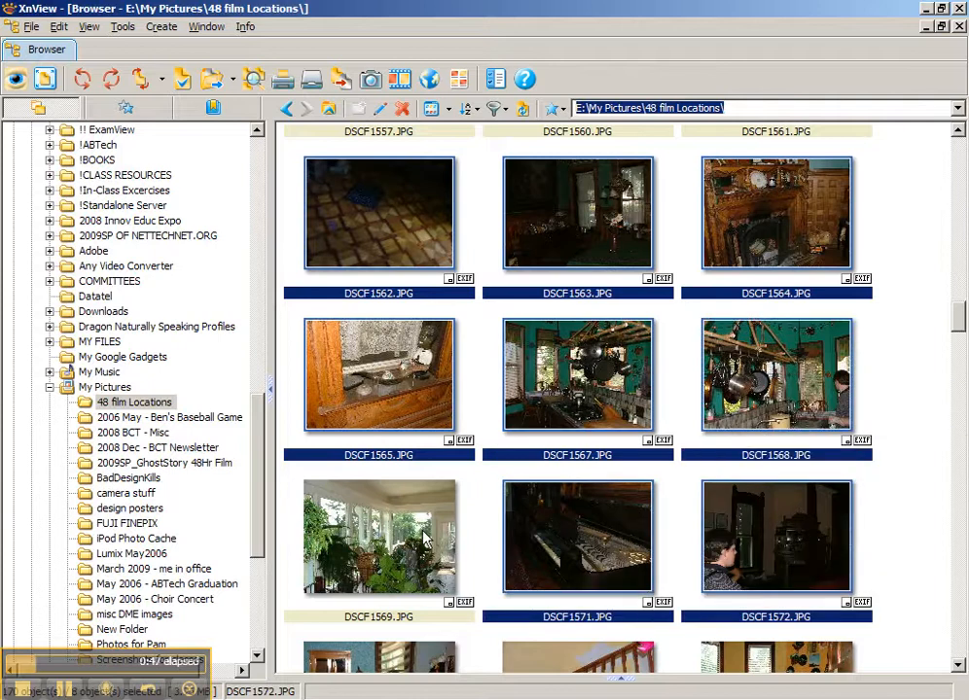
left_click(331, 545, "ctrl")
scroll(425, 484, "down", 6)
left_click(425, 483, "ctrl")
left_click(589, 467, "ctrl")
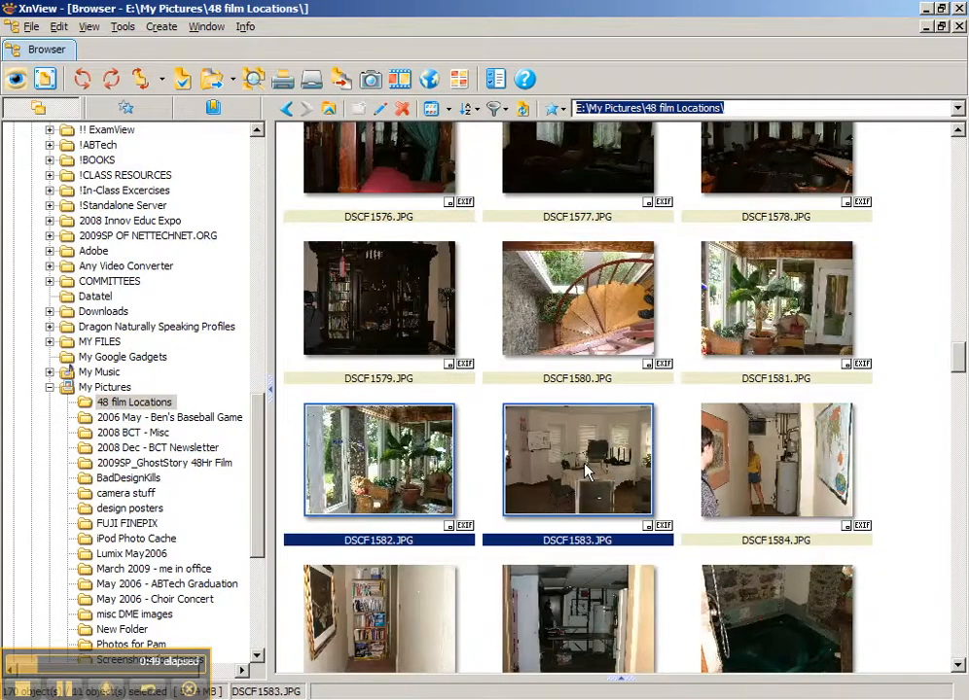
left_click(589, 284, "ctrl")
left_click(761, 428, "ctrl")
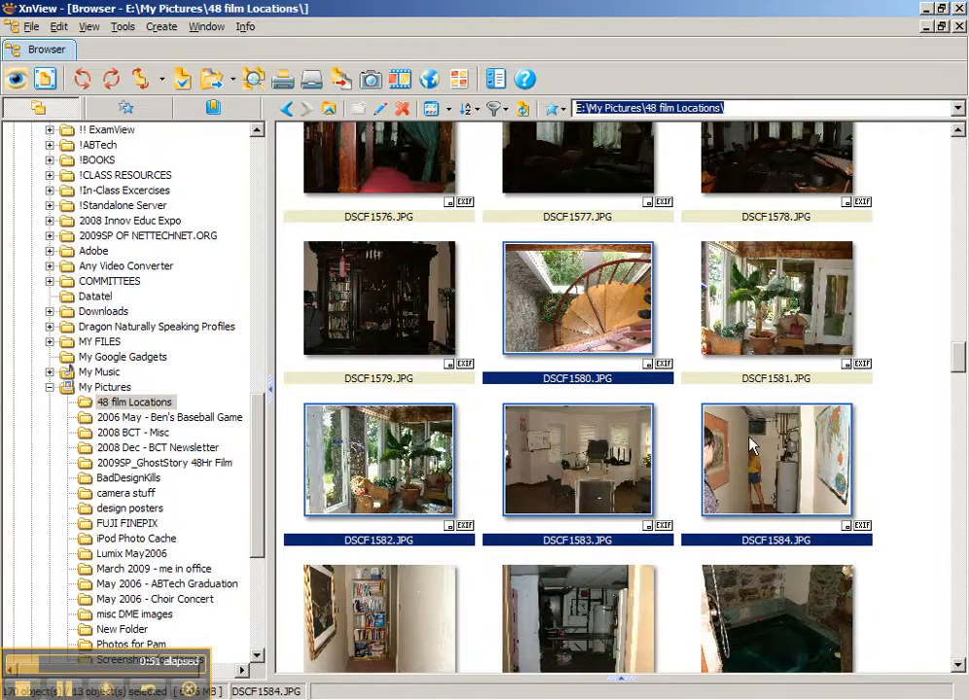
left_click(579, 593, "ctrl")
scroll(601, 281, "up", 7)
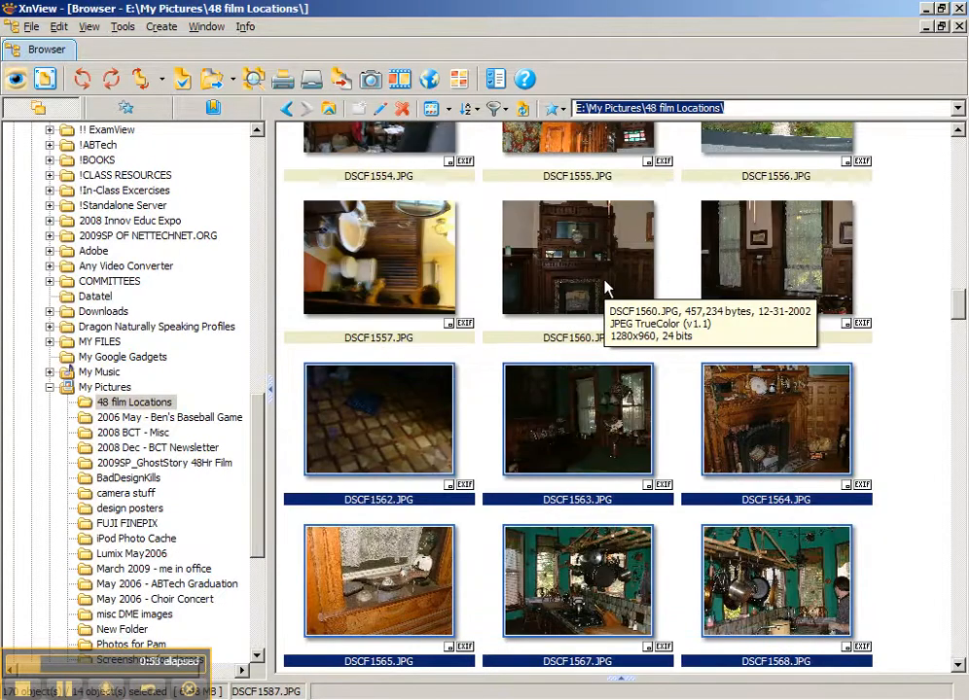
Start Batch Processing for the selected photos from the context menu
right_click(580, 403)
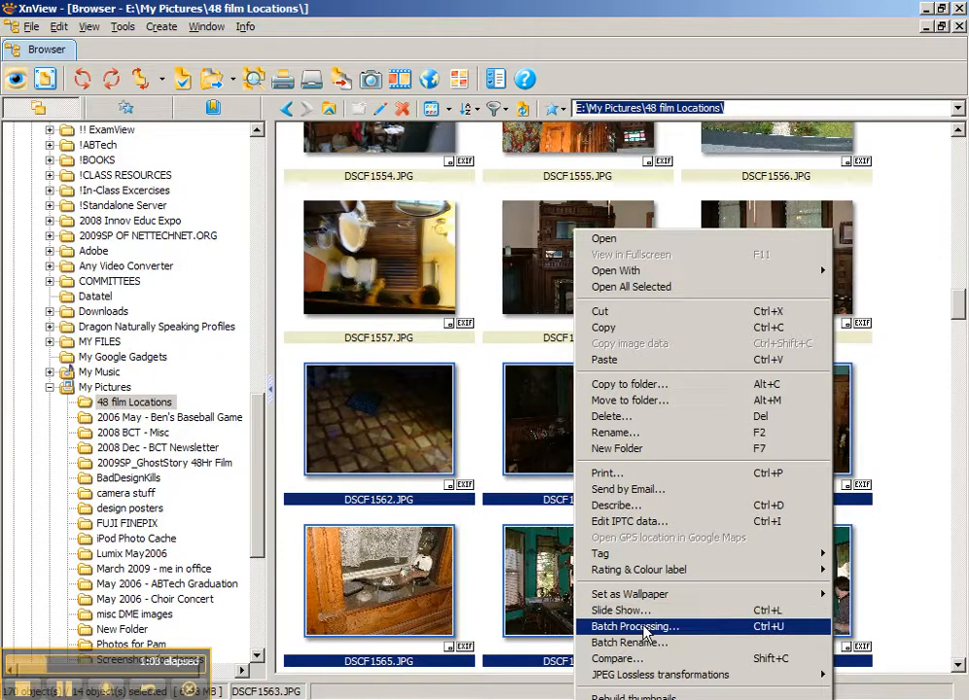
mouse_move(628, 685)
left_click(650, 628)
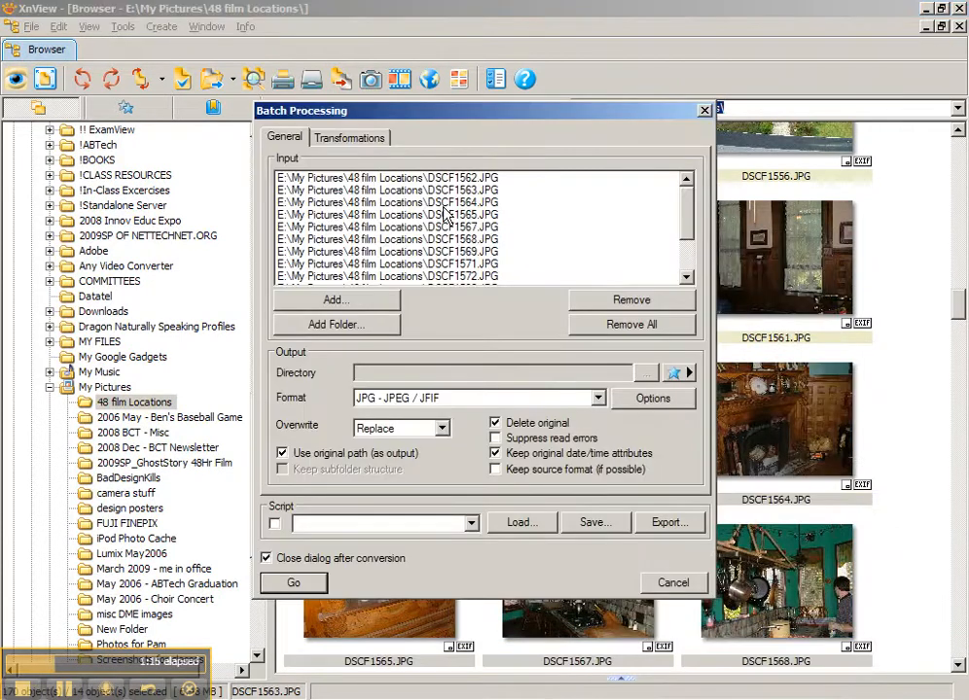
Lower the JPEG save quality in the output format options and confirm
mouse_move(691, 222)
left_mouse_down()
mouse_move(689, 269)
mouse_move(688, 200)
left_mouse_up()
left_click(652, 399)
left_click_drag(703, 280, 650, 281)
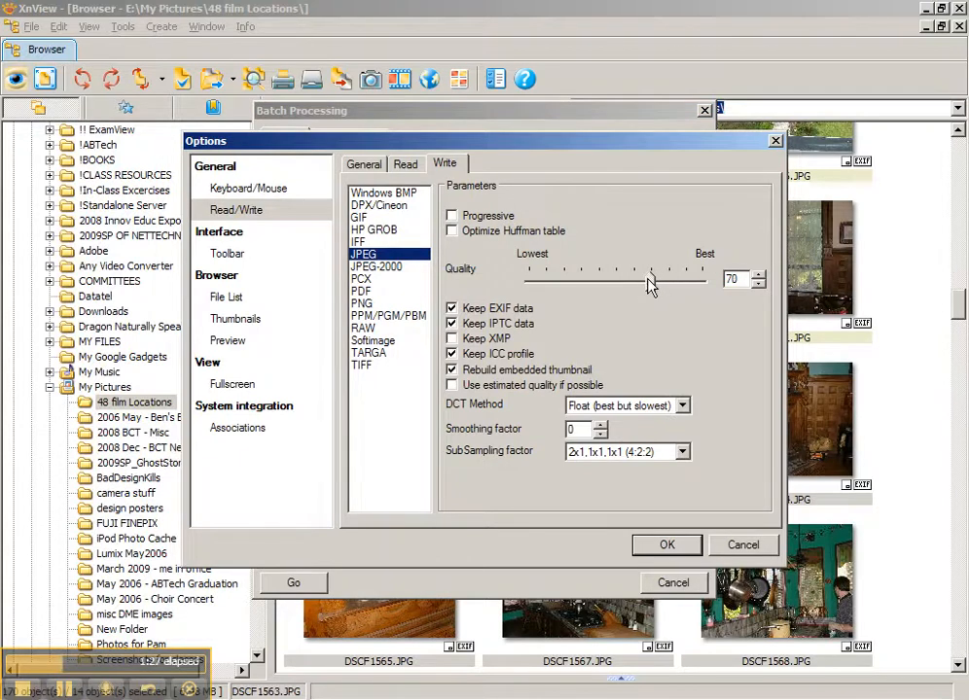
left_click(666, 546)
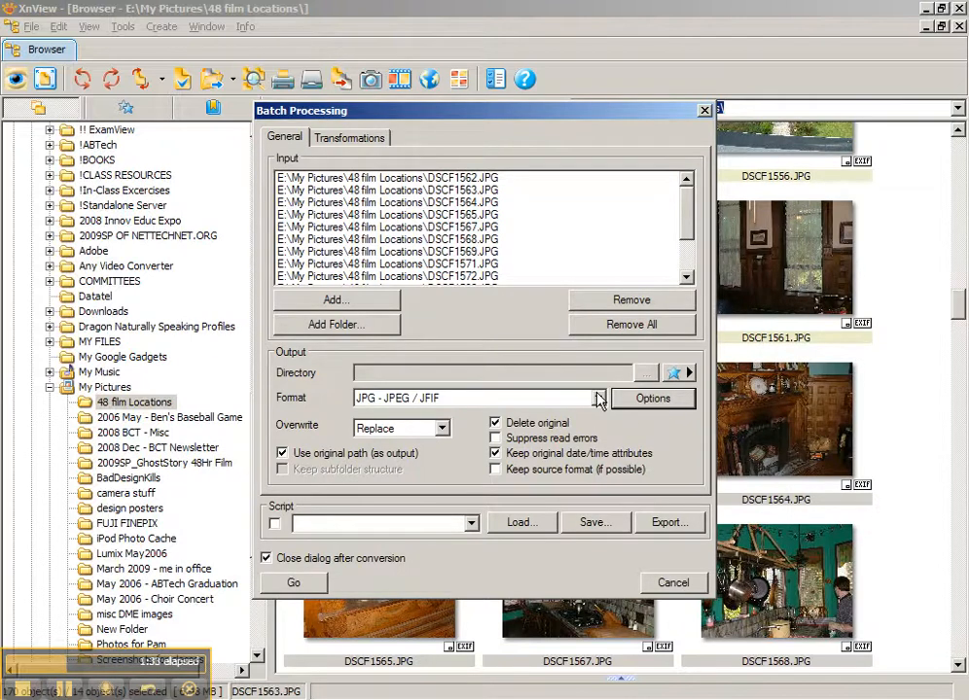
Send batch output to a new folder on the Desktop and keep the original photos
left_click(283, 454)
left_click(645, 373)
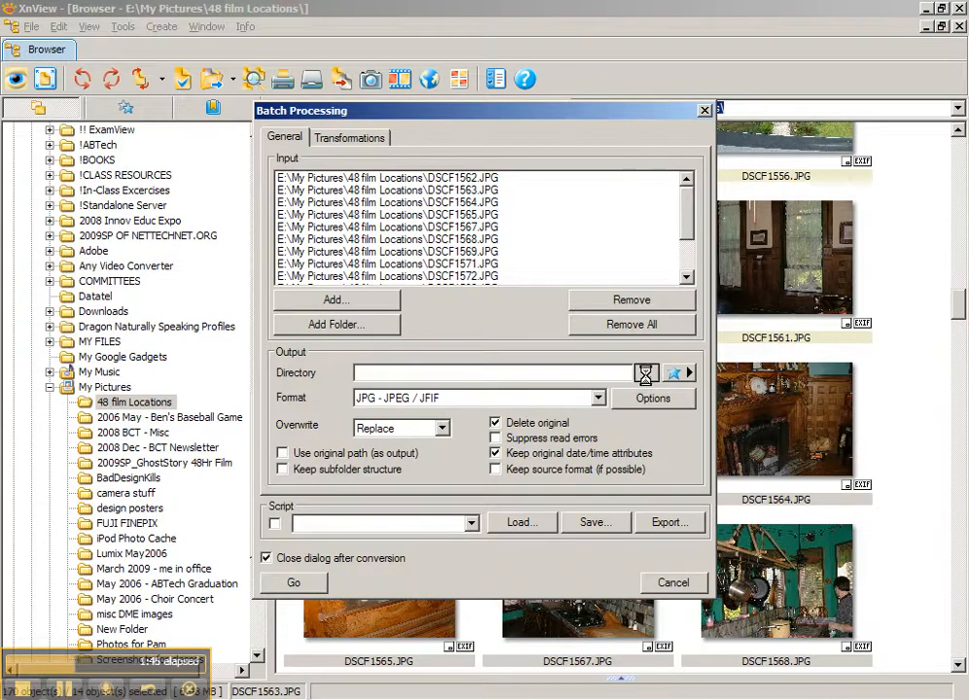
left_click(370, 290)
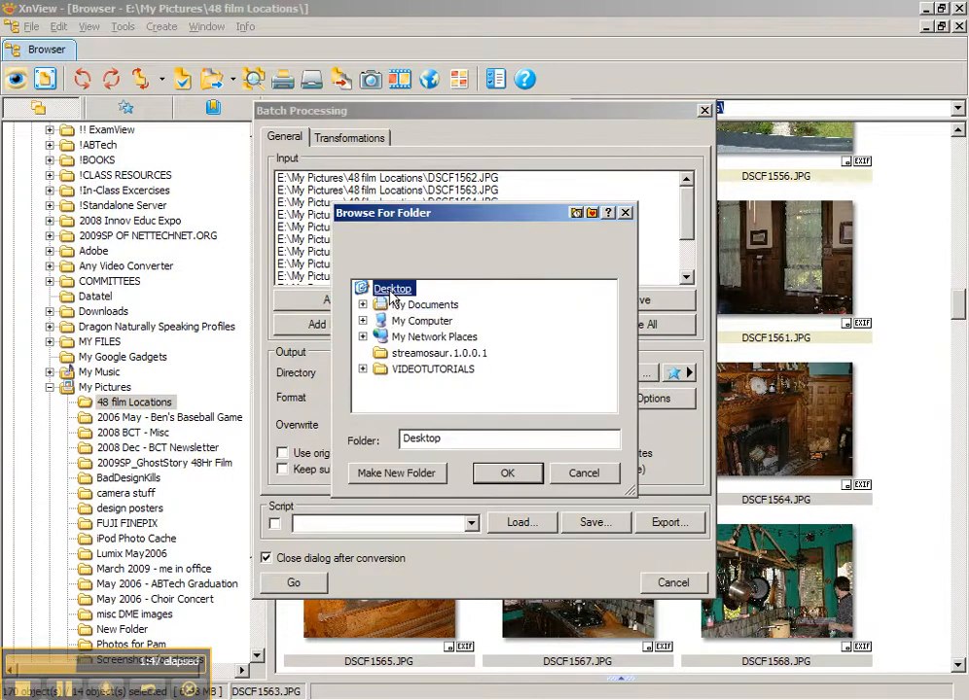
left_click(409, 473)
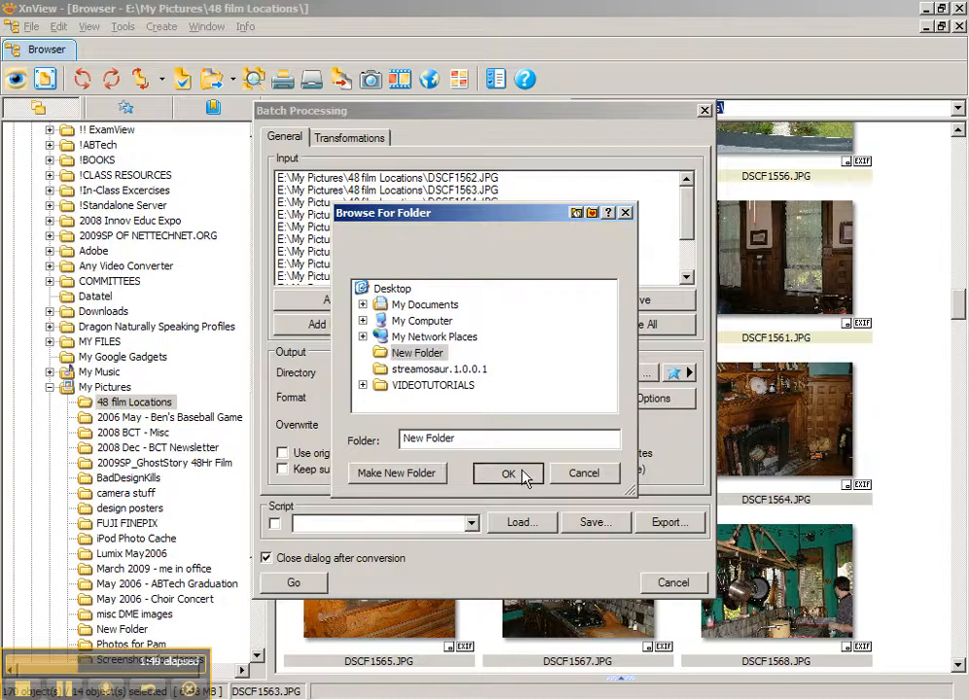
left_click(504, 474)
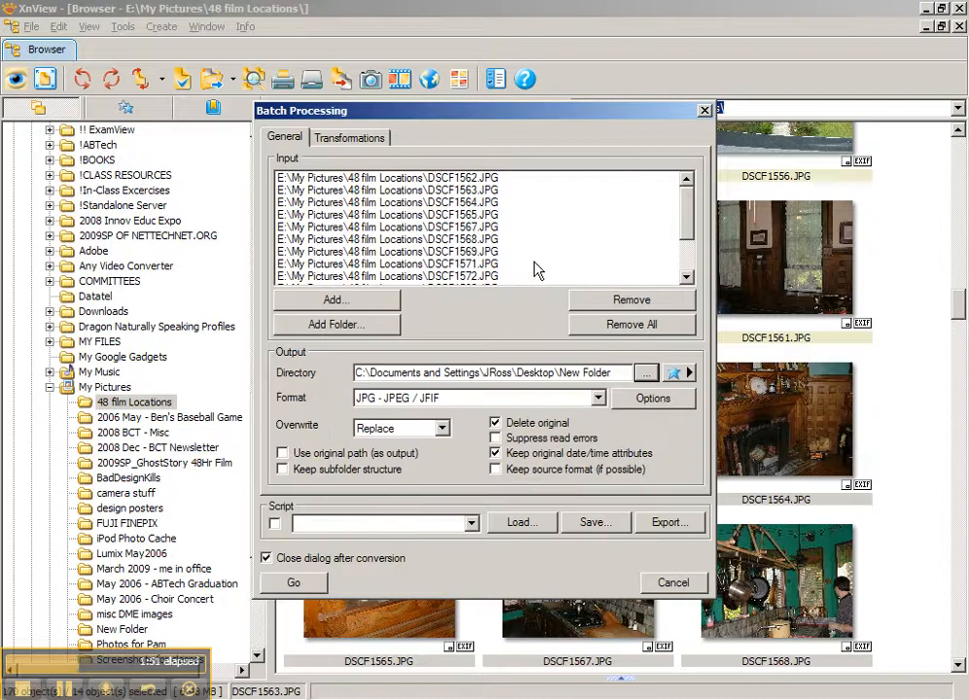
left_click(495, 423)
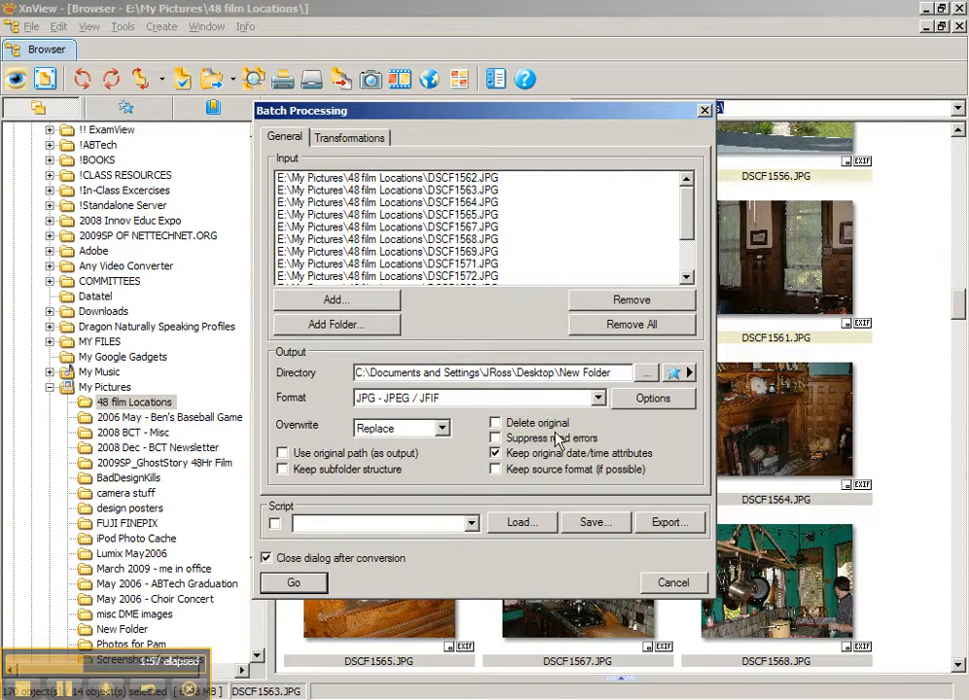
left_click(367, 144)
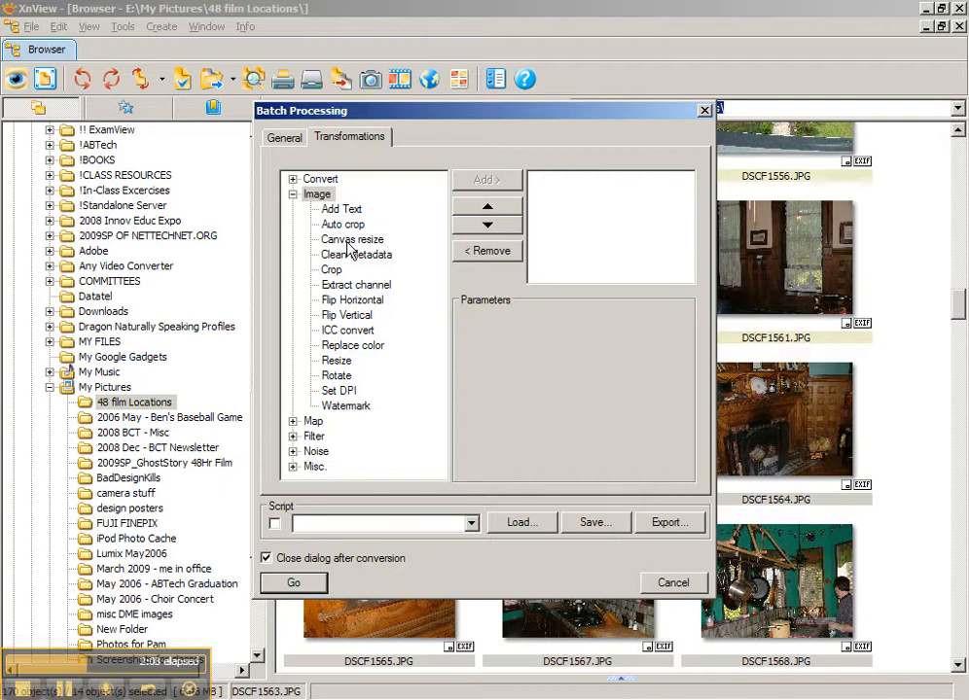
Add a Resize transformation with width 400
left_click(343, 360)
left_click(479, 187)
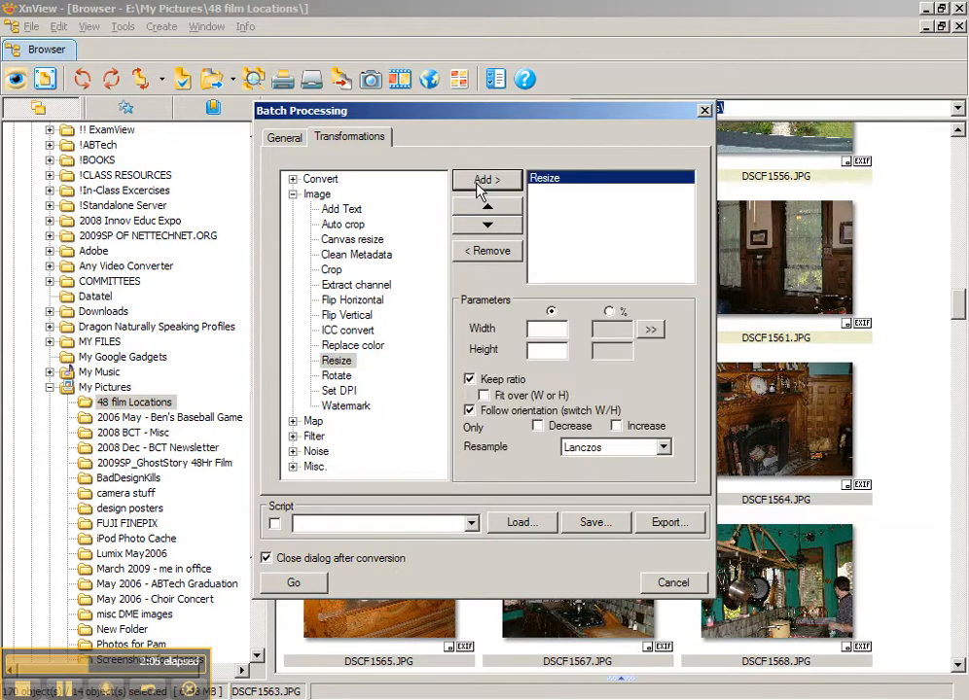
left_click(542, 329)
type("400")
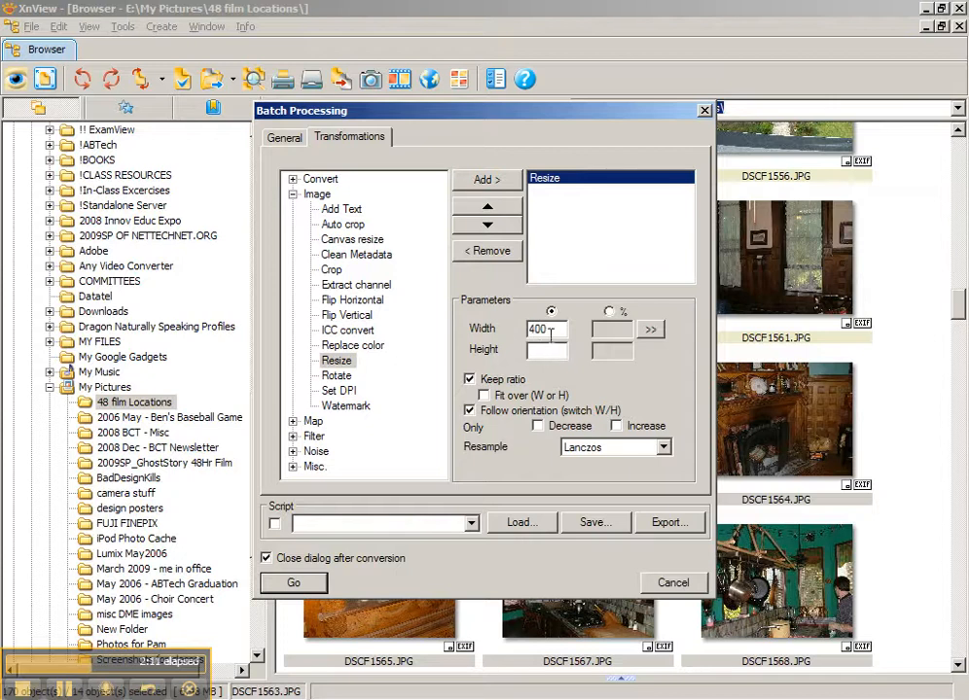
left_click_drag(556, 330, 519, 331)
left_click(553, 351)
left_click(541, 351)
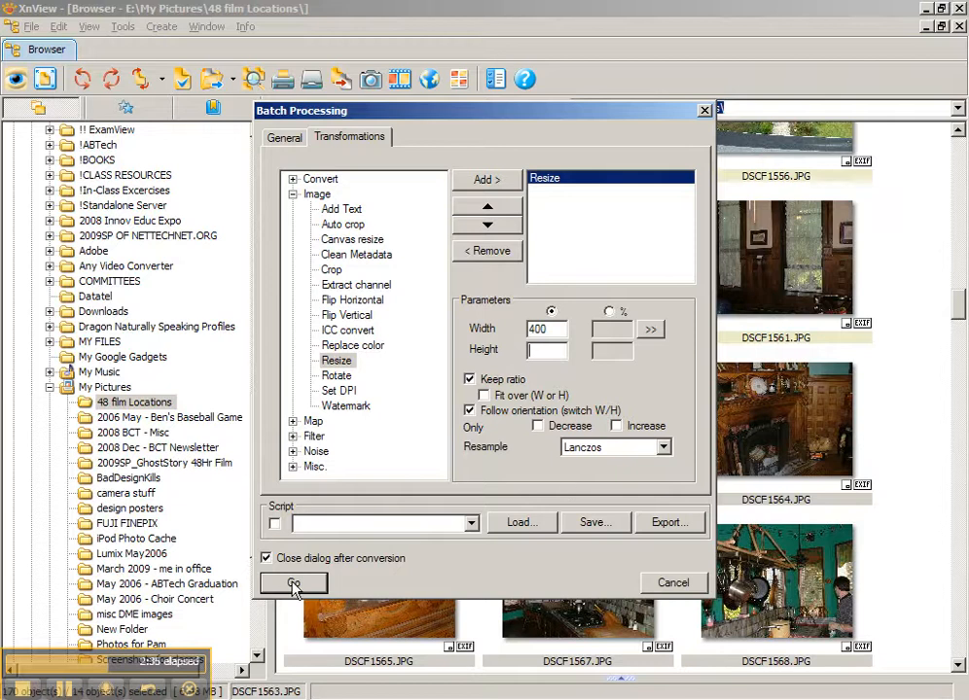
Add the Enhance Detail filter after Resize and run the batch conversion
left_click(293, 194)
left_click(293, 224)
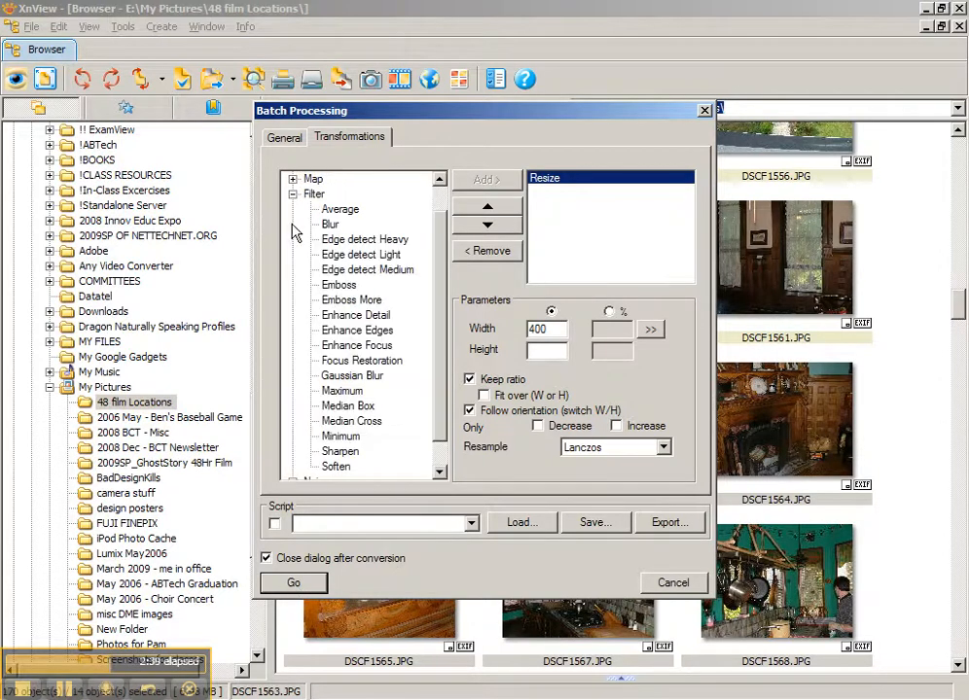
left_click(375, 344)
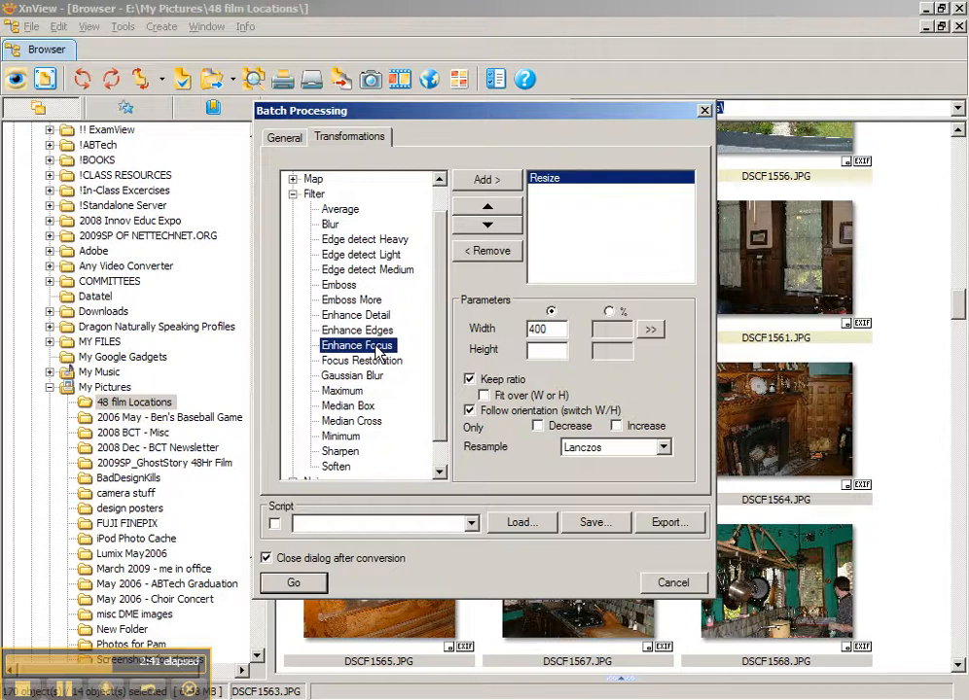
left_click(356, 314)
left_click(487, 179)
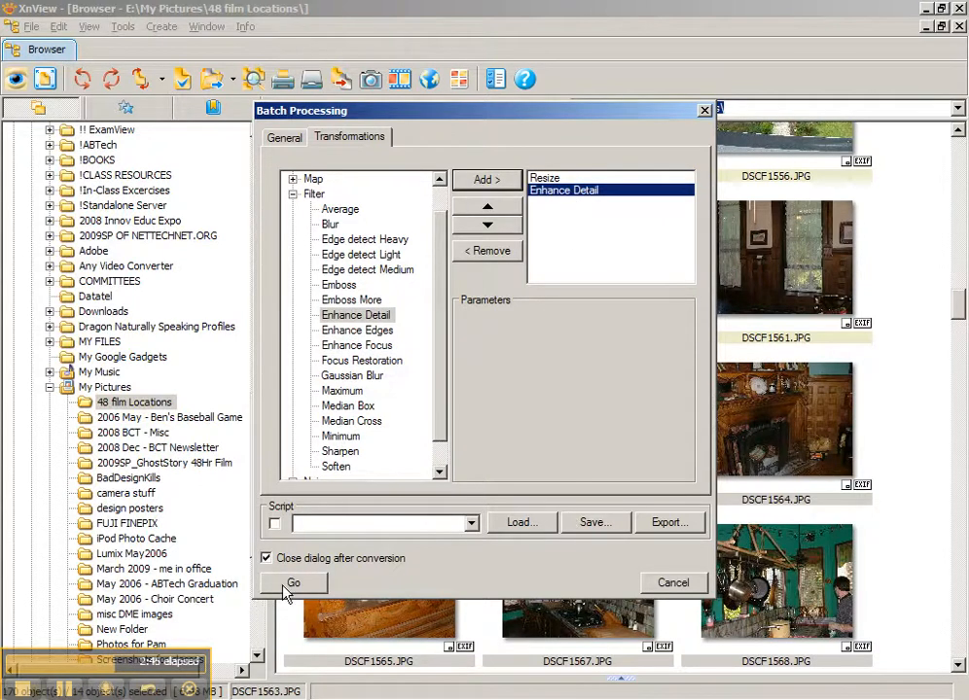
left_click(321, 584)
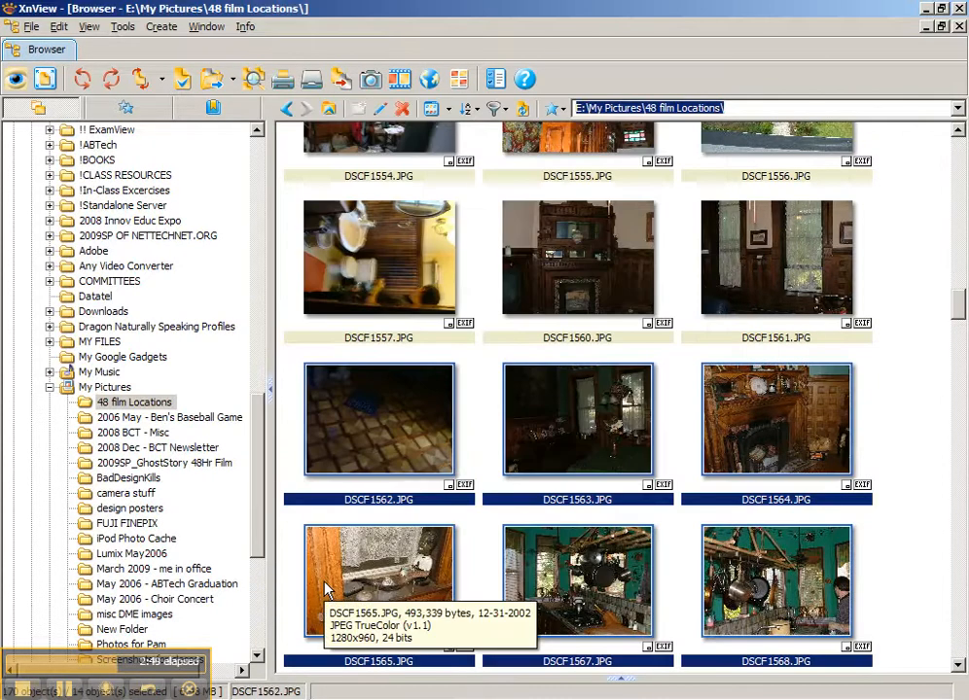
right_click(533, 397)
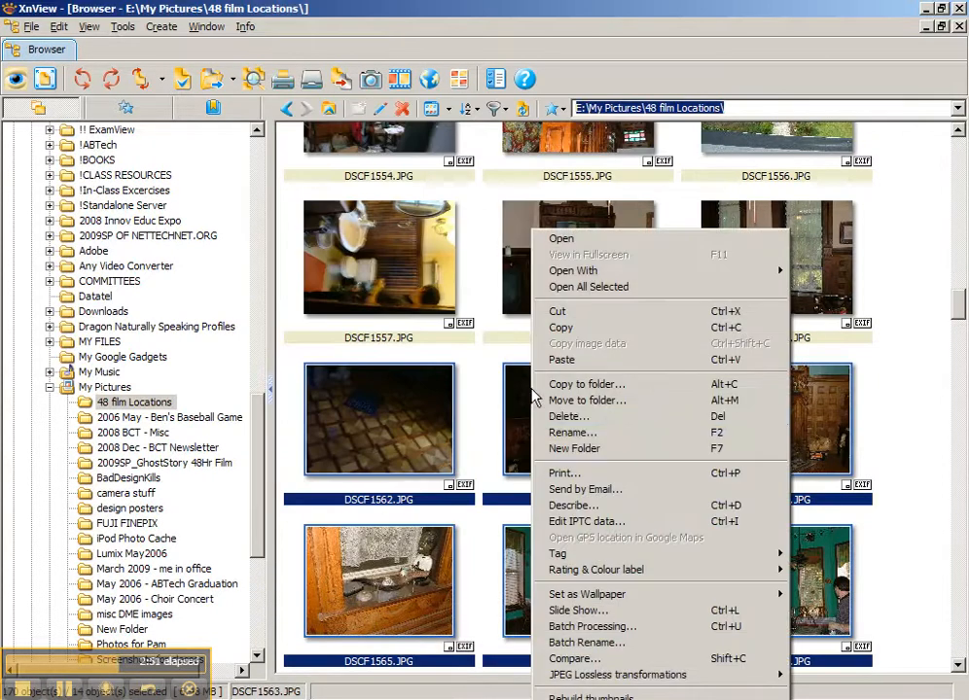
left_click(637, 627)
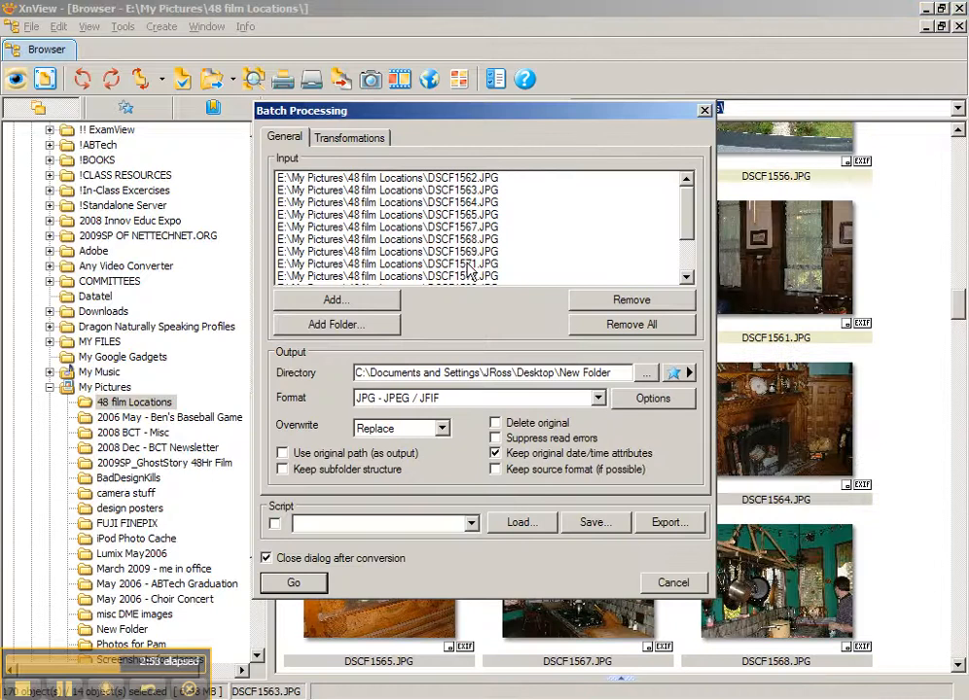
left_click(372, 146)
left_click(294, 145)
left_click(694, 582)
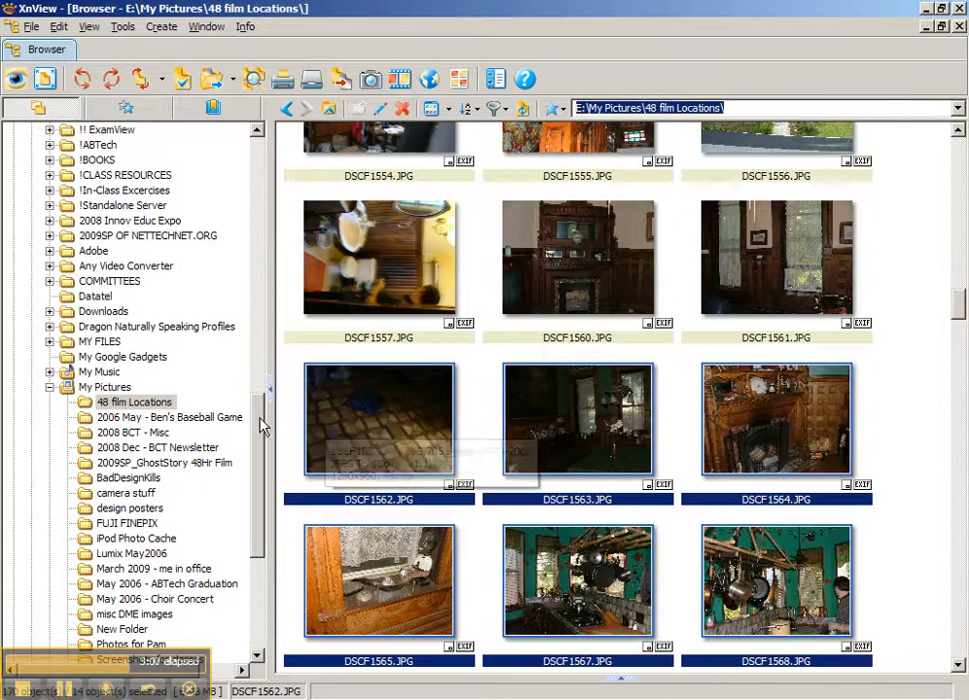
Collapse the C: and E: drive folders in the folder tree
left_click_drag(263, 426, 251, 152)
left_click(31, 160)
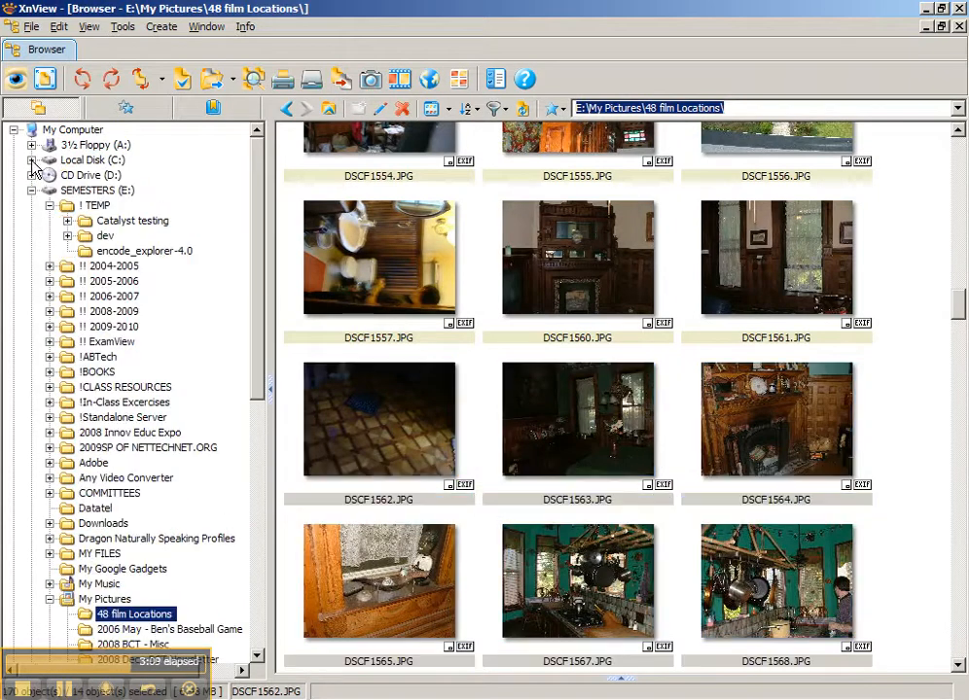
left_click(31, 191)
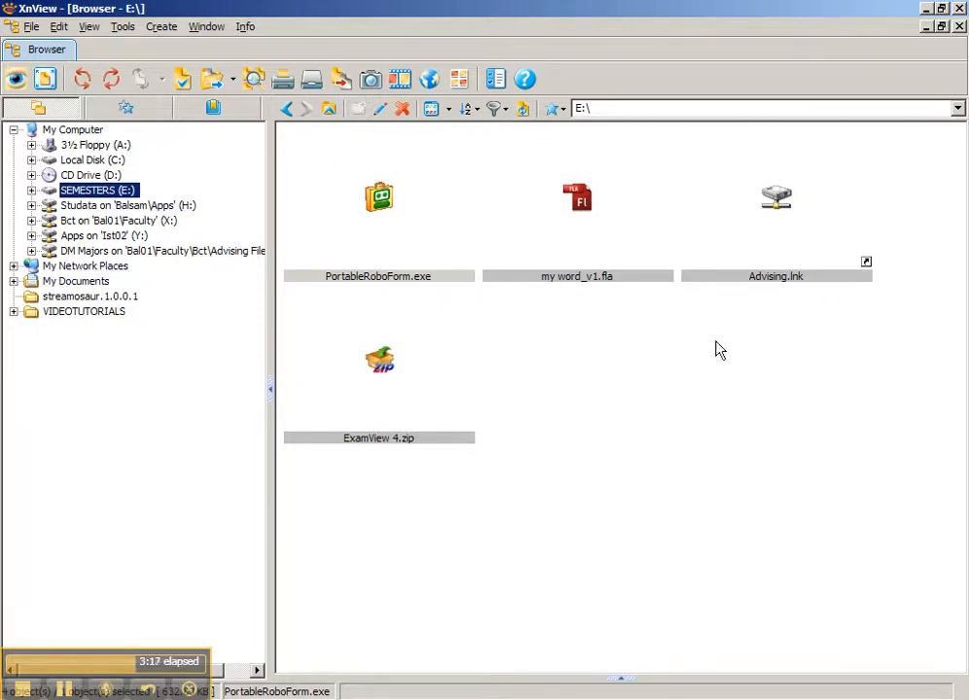
Open the resized DSCF1562.JPG from the desktop New Folder in XnView
left_click(926, 9)
double_click(261, 24)
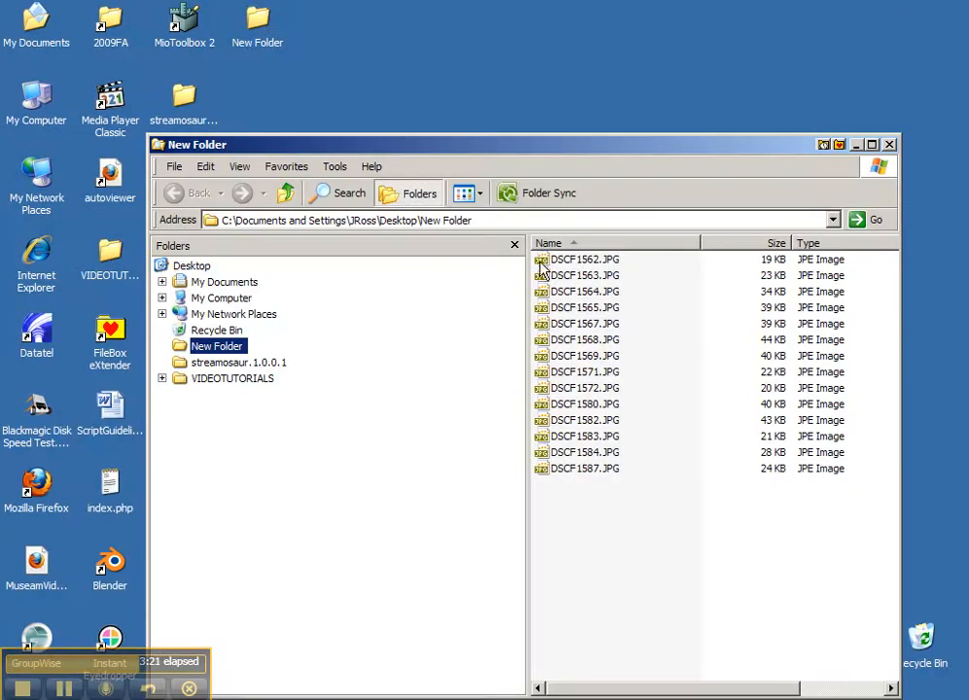
left_click(581, 263)
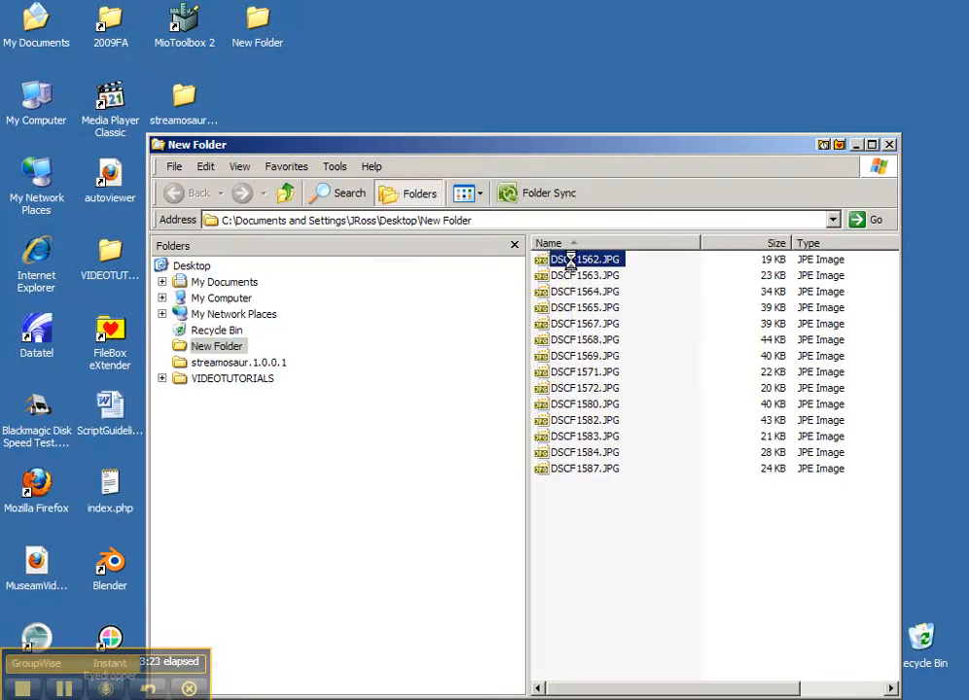
double_click(581, 262)
double_click(525, 338)
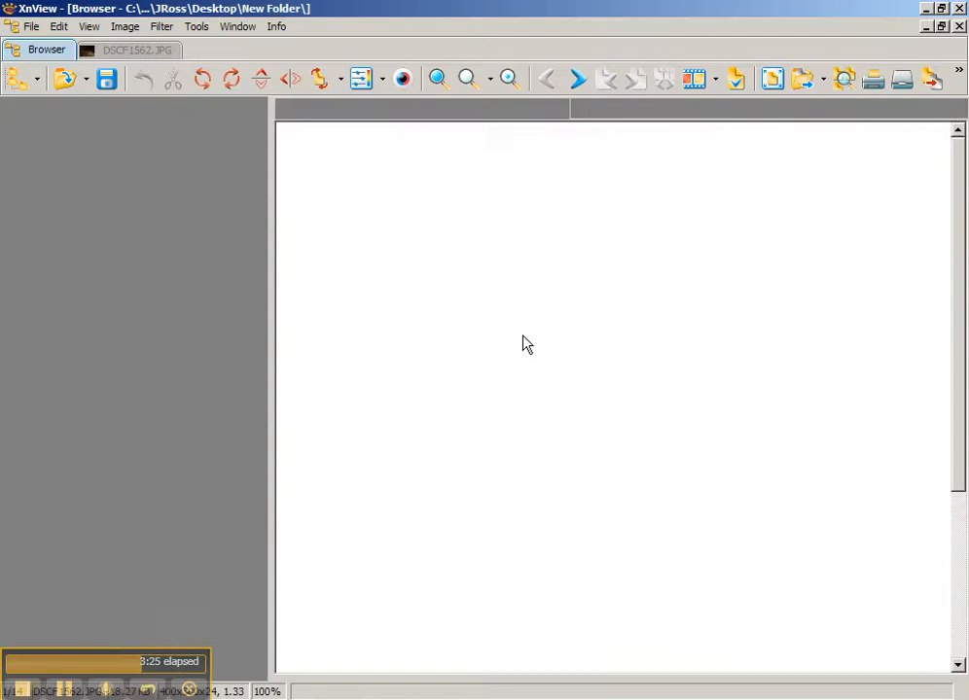
Open DSCF1565.JPG from the New Folder thumbnails for viewing
scroll(526, 339, "down", 3)
scroll(525, 339, "up", 3)
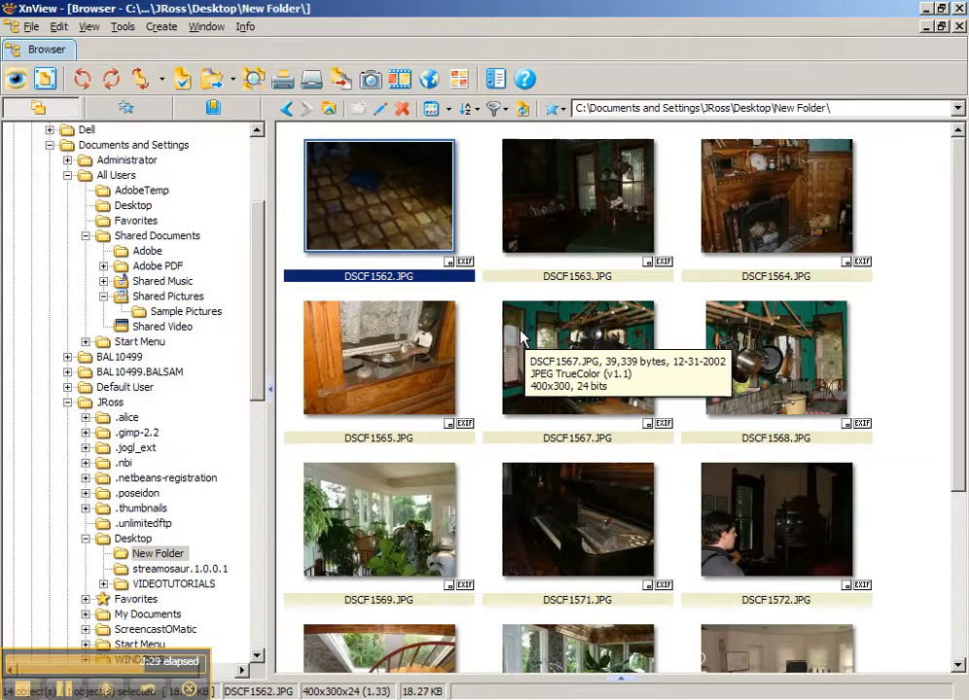
scroll(522, 337, "down", 3)
double_click(395, 151)
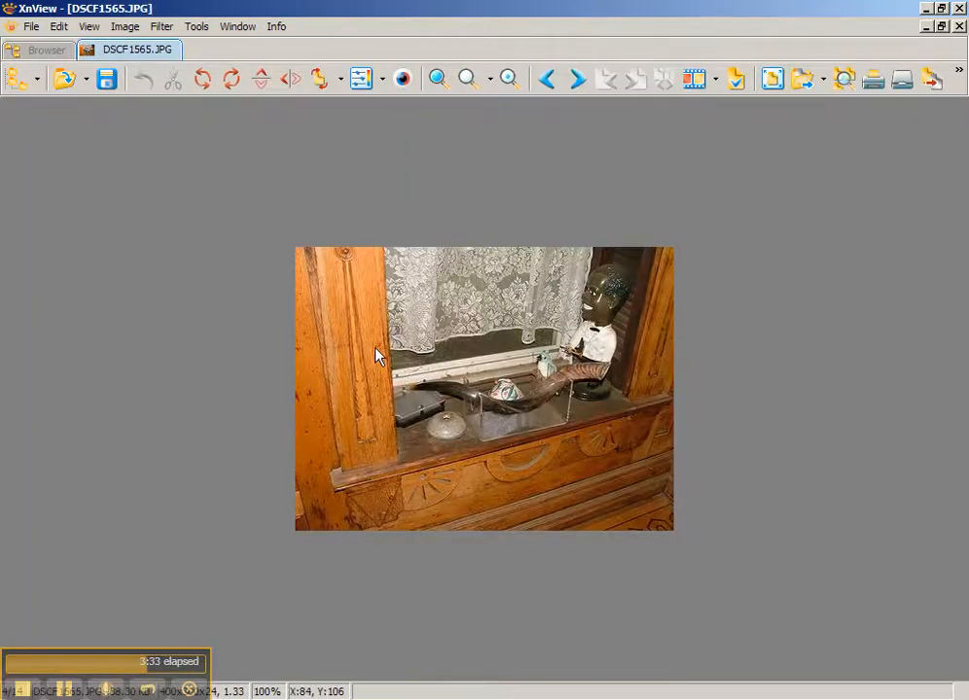
left_click_drag(107, 671, 112, 574)
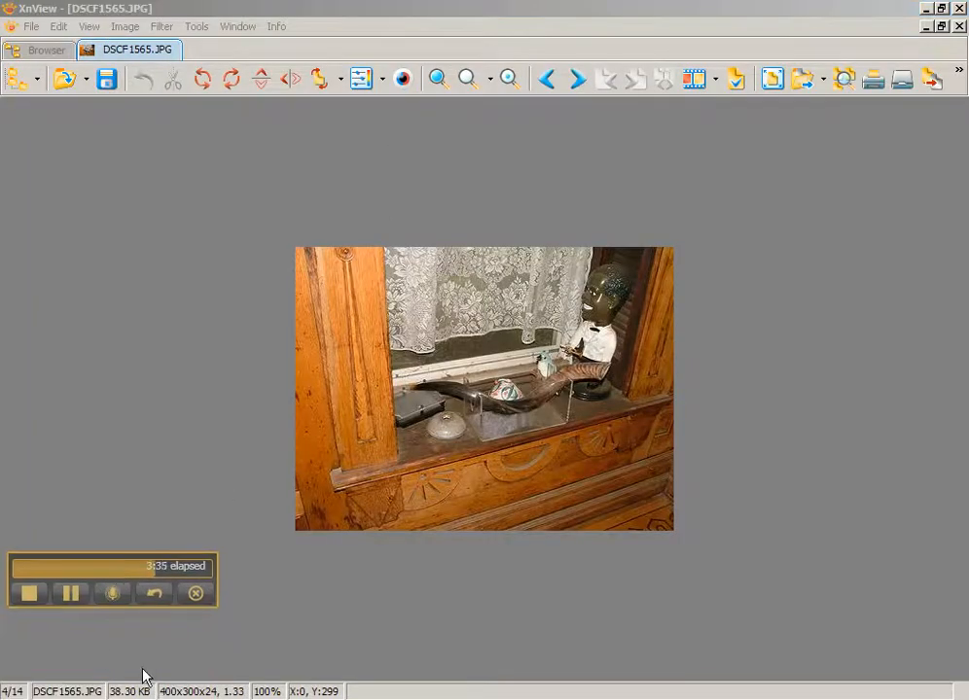
Step forward and back through the resized photos, then marquee-select all 14 thumbnails
left_click(577, 80)
double_click(577, 80)
triple_click(577, 80)
double_click(577, 80)
double_click(577, 80)
left_click(547, 80)
double_click(547, 80)
double_click(548, 80)
double_click(548, 80)
double_click(547, 80)
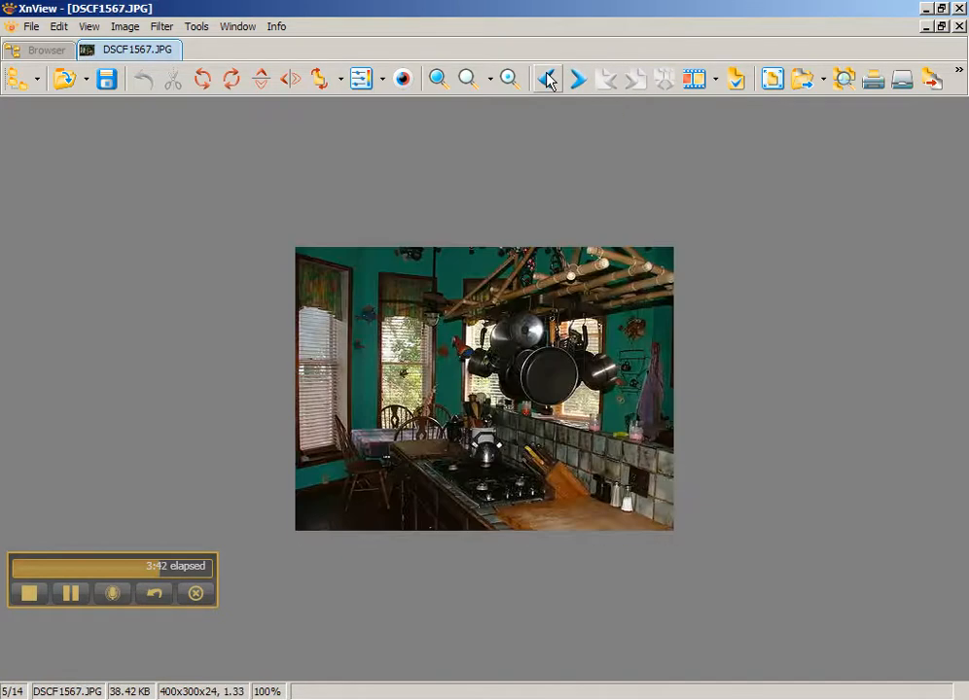
double_click(493, 365)
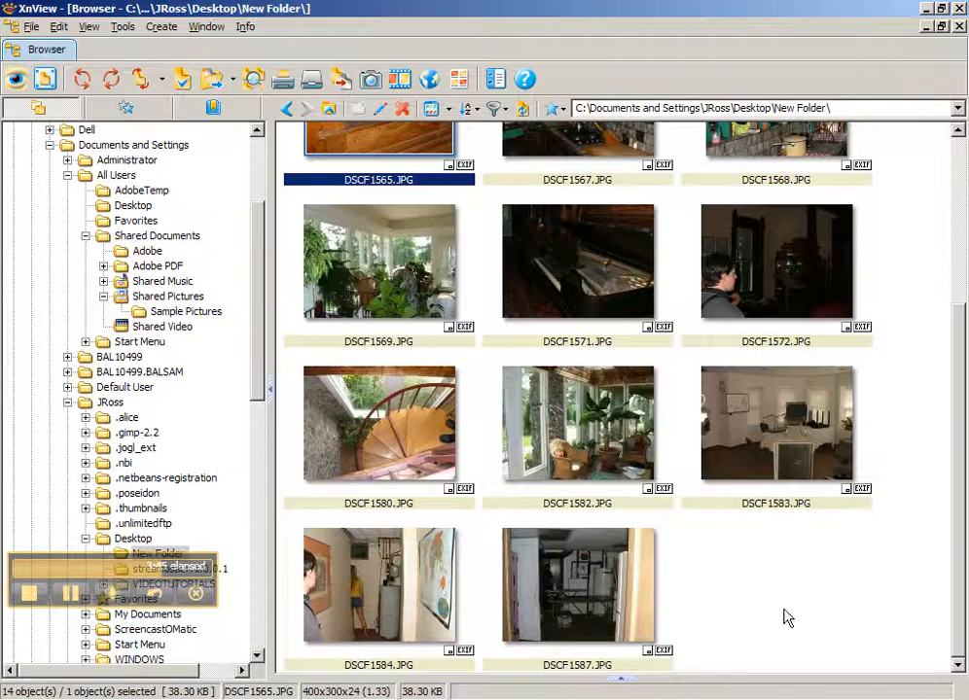
left_click_drag(853, 639, 371, 177)
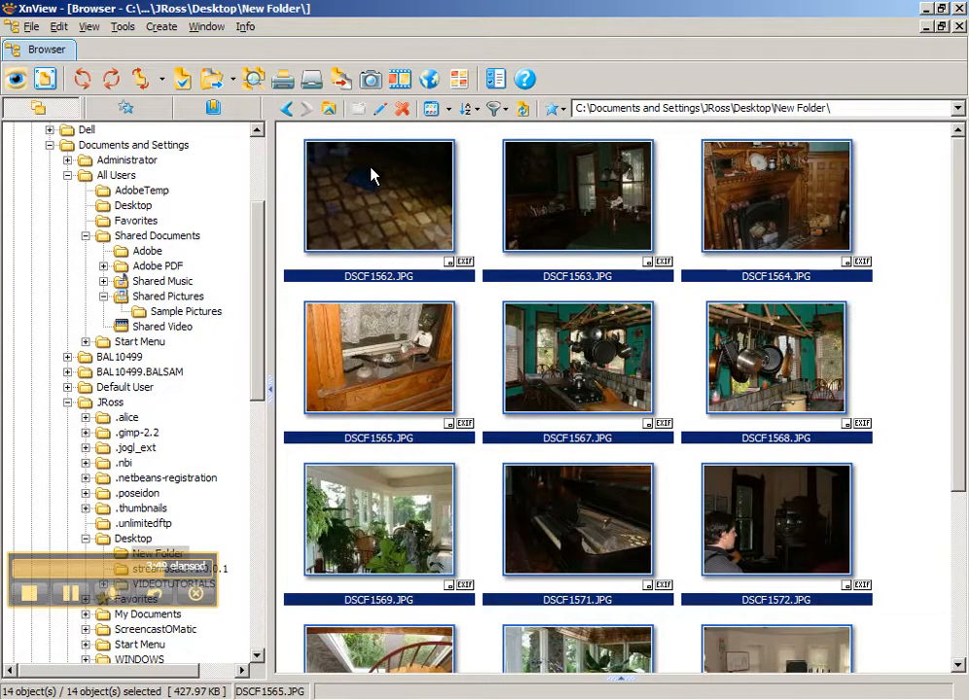
Set up Batch Rename with the name template house_## and Replace unchecked
right_click(371, 176)
left_click(465, 582)
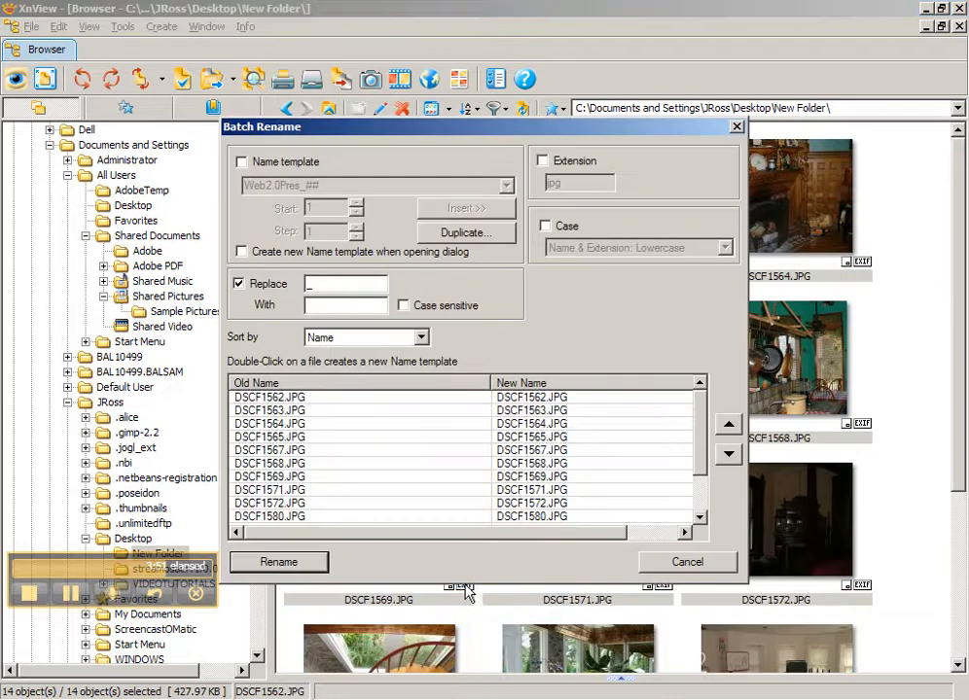
left_click(241, 163)
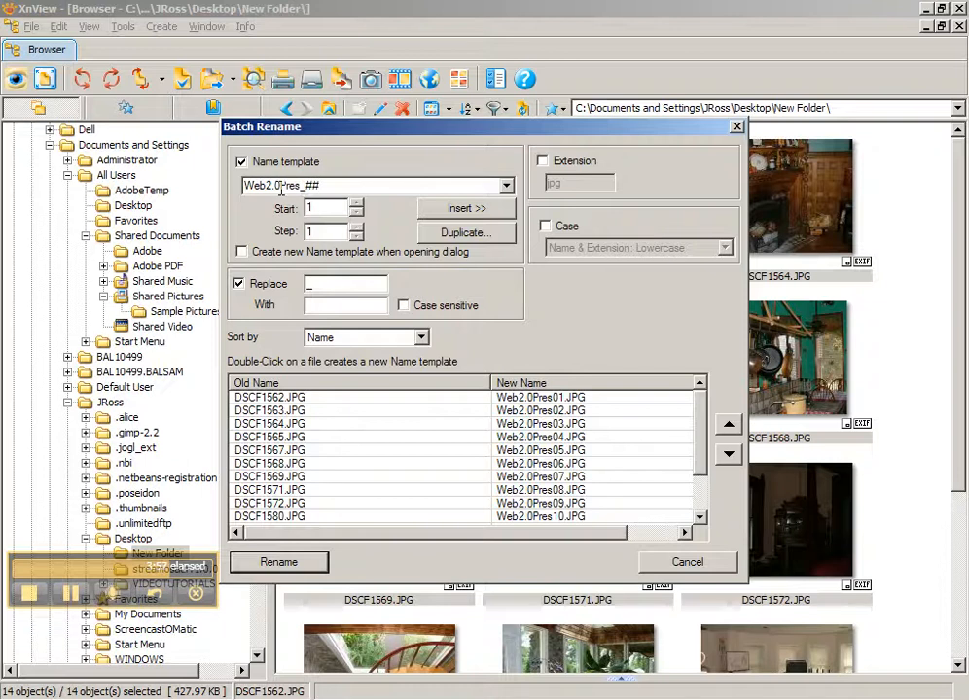
left_click_drag(298, 189, 222, 184)
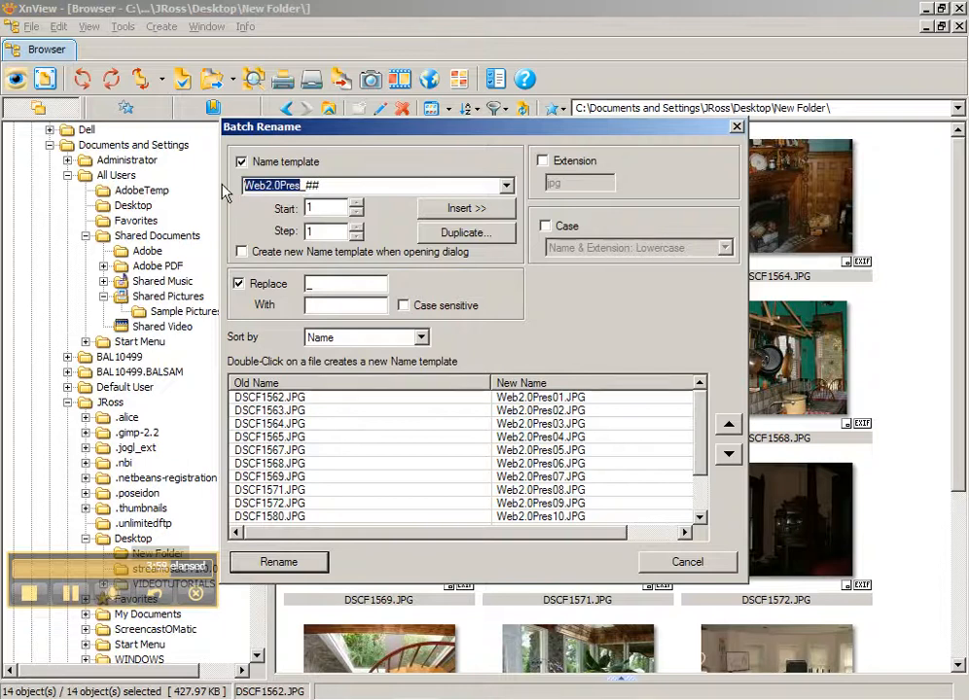
type("house")
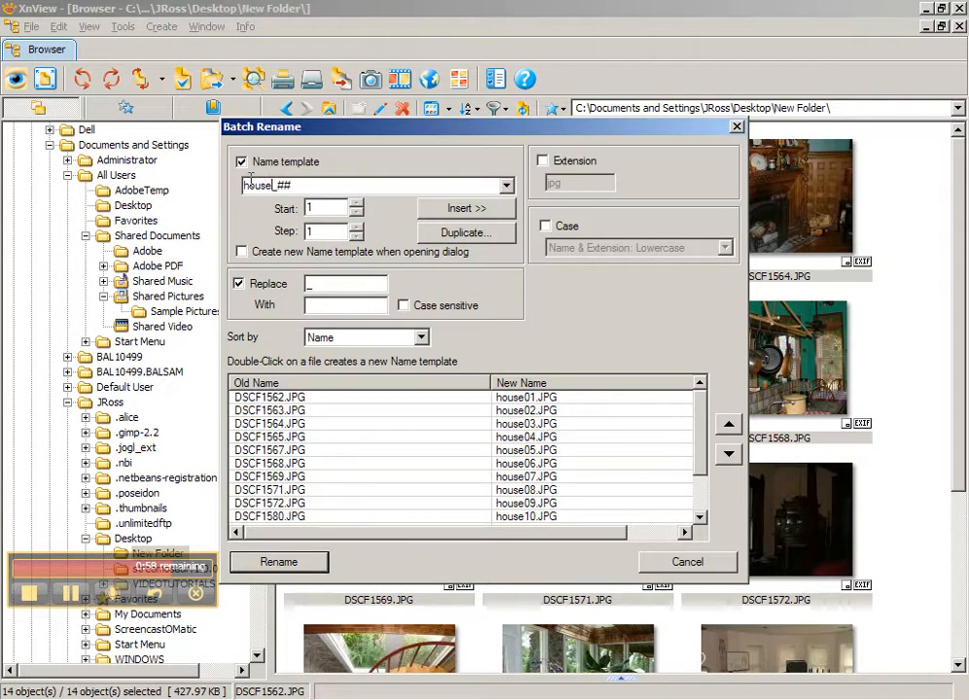
left_click_drag(275, 185, 307, 184)
left_click(308, 184)
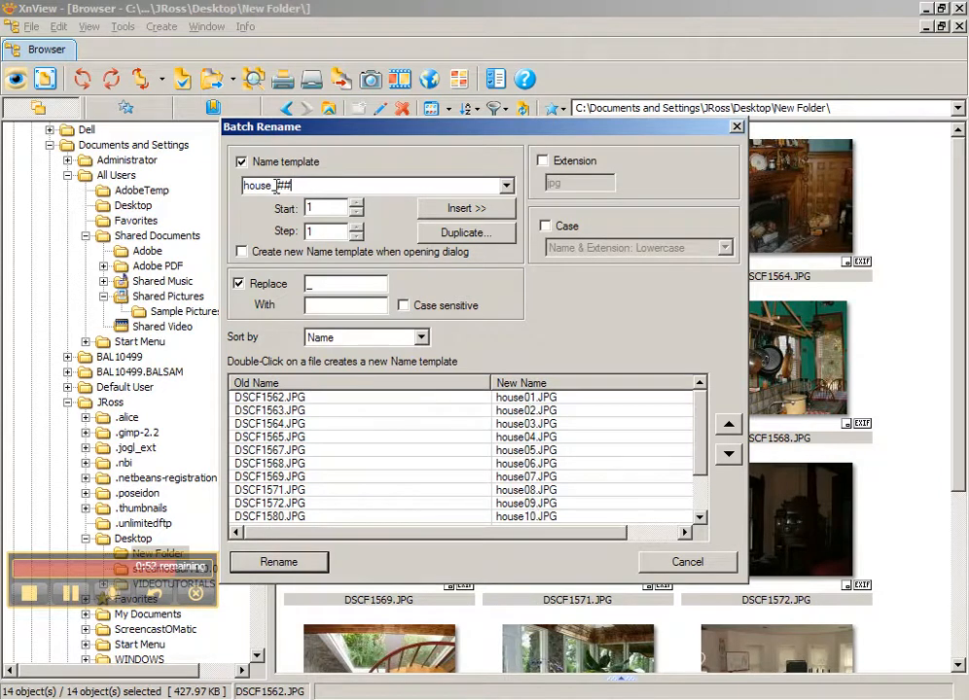
left_click(239, 285)
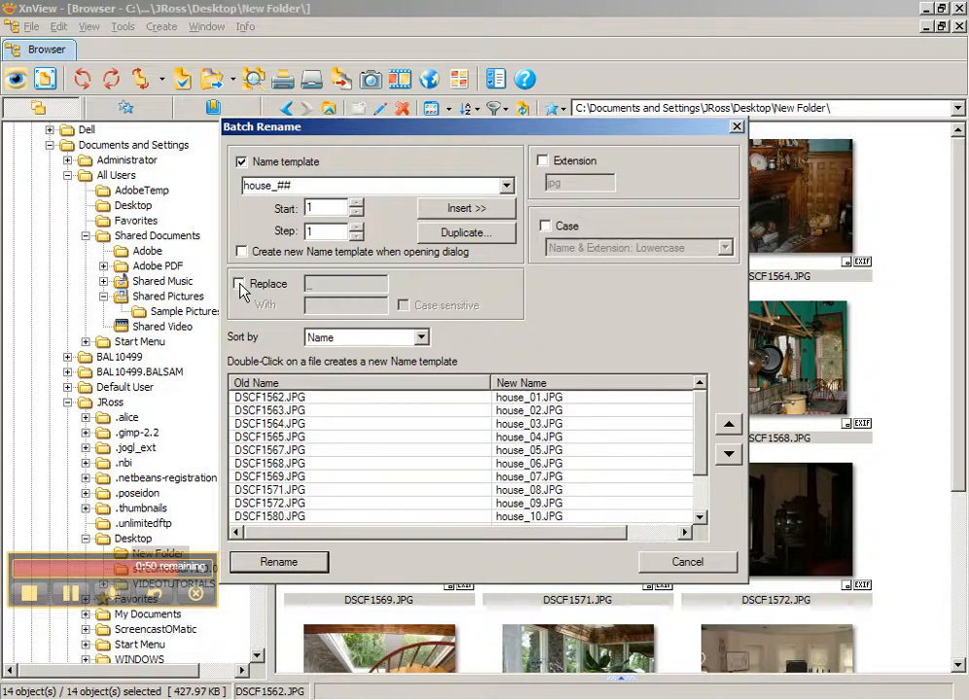
Look through the name variables and leave the file extension unchanged
left_click(508, 209)
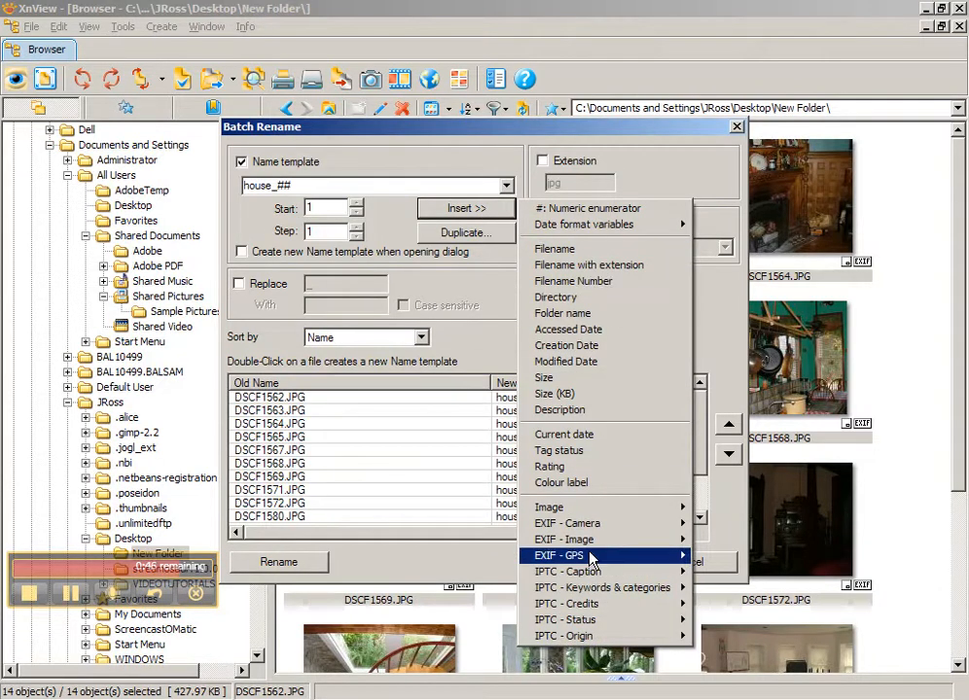
mouse_move(637, 523)
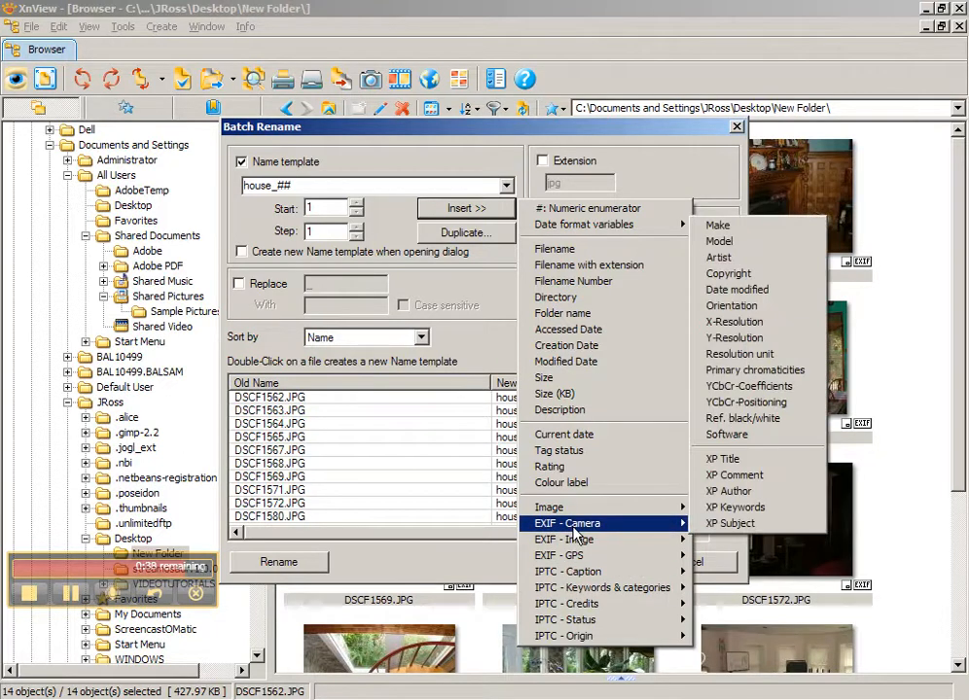
left_click(313, 185)
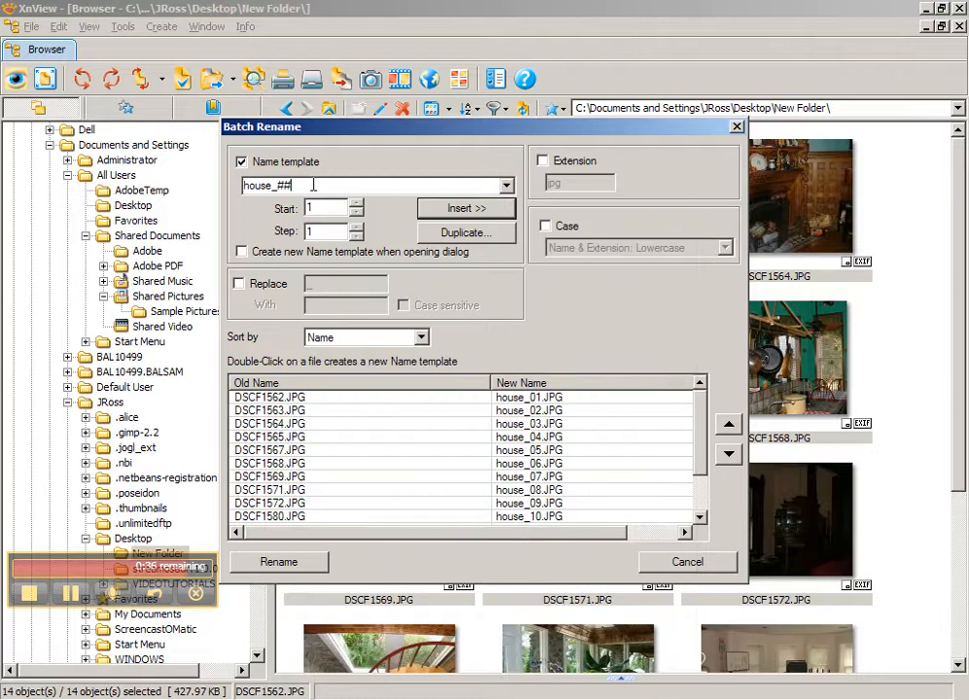
left_click(543, 162)
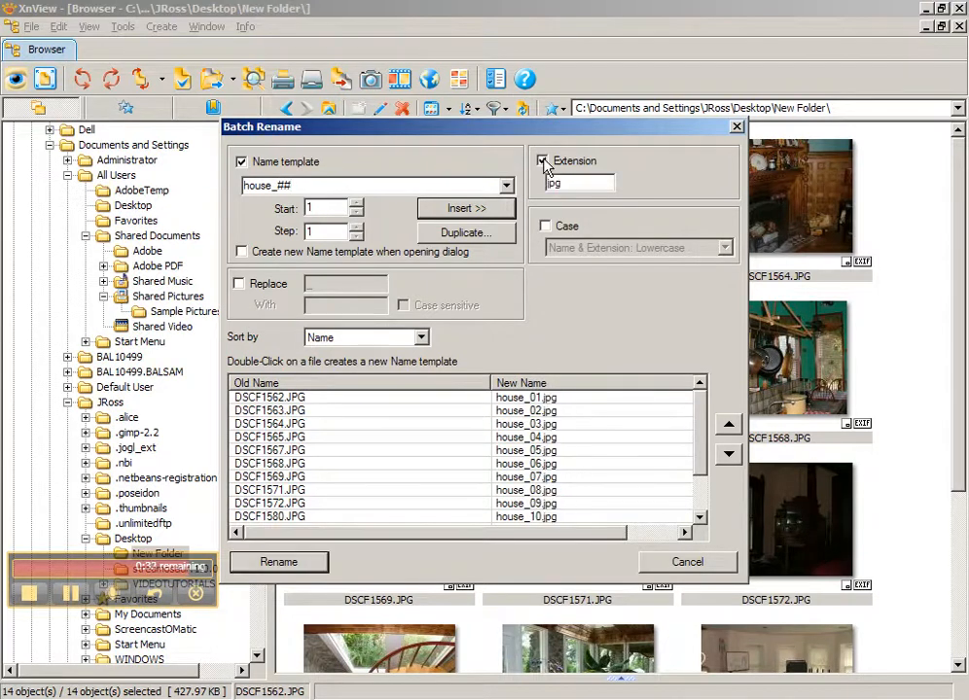
left_click(543, 162)
Set case conversion to Name & Extension: Lowercase and rename the 14 photos
left_click(546, 226)
left_click(622, 248)
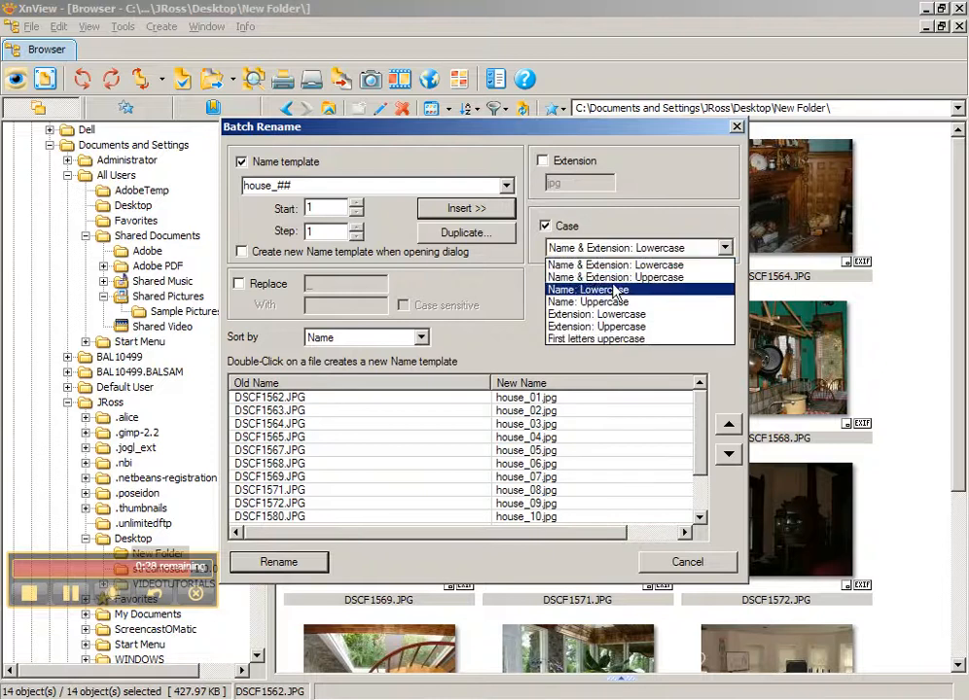
left_click(599, 290)
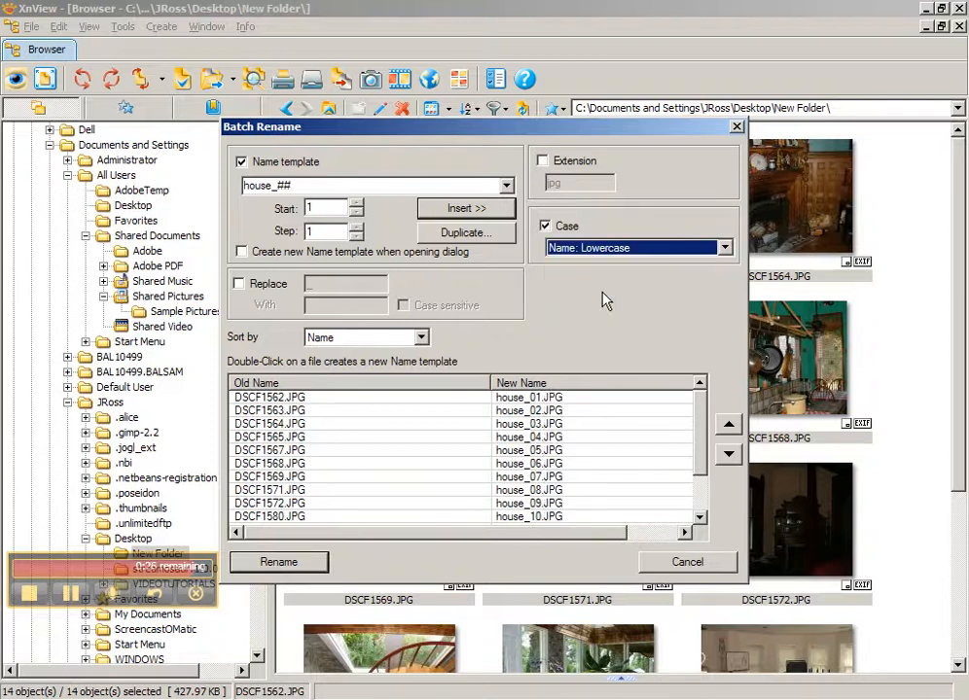
left_click(605, 250)
left_click(610, 264)
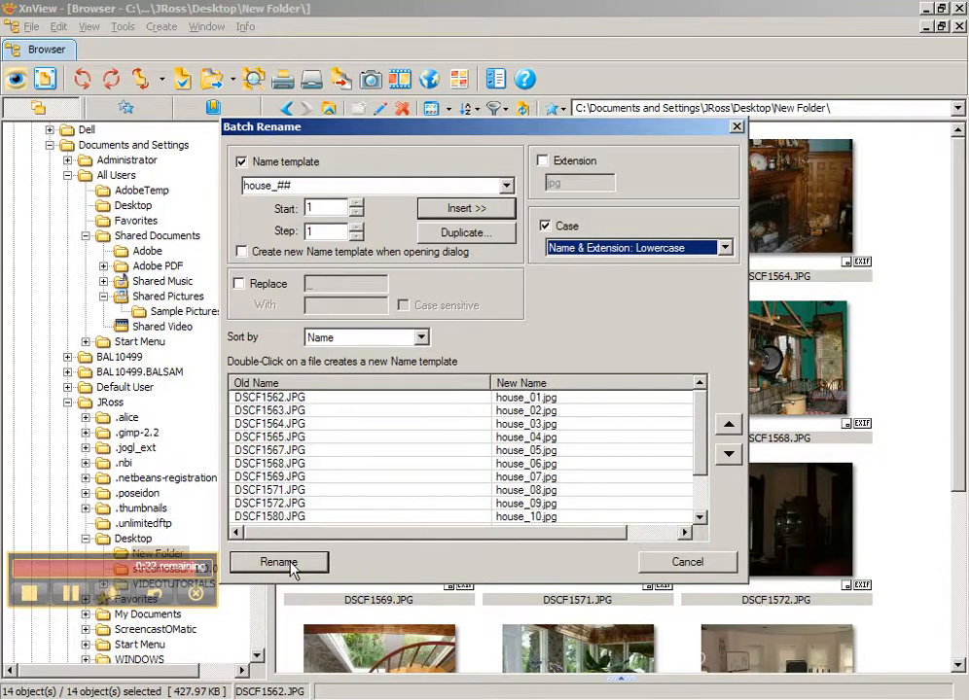
left_click(279, 563)
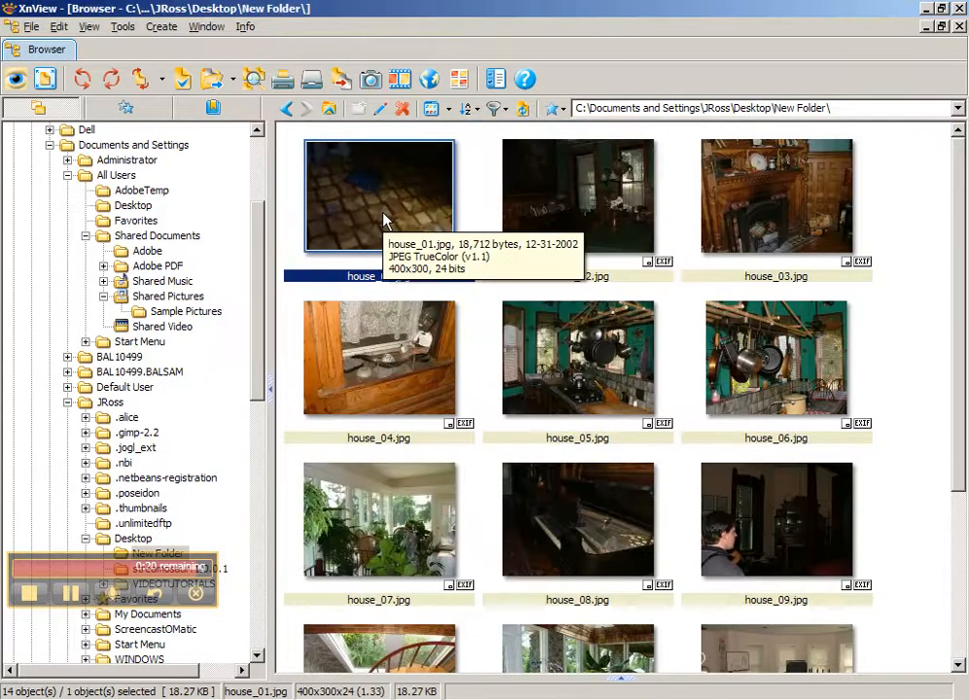
Close XnView and open house_04.jpg from the desktop folder to check the result
left_click(959, 9)
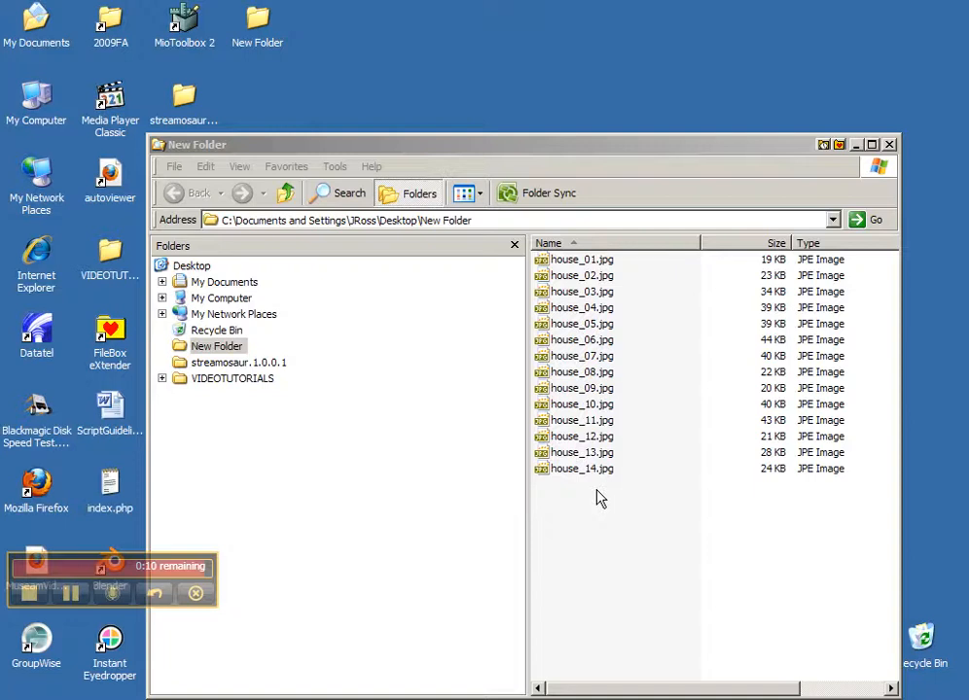
double_click(552, 310)
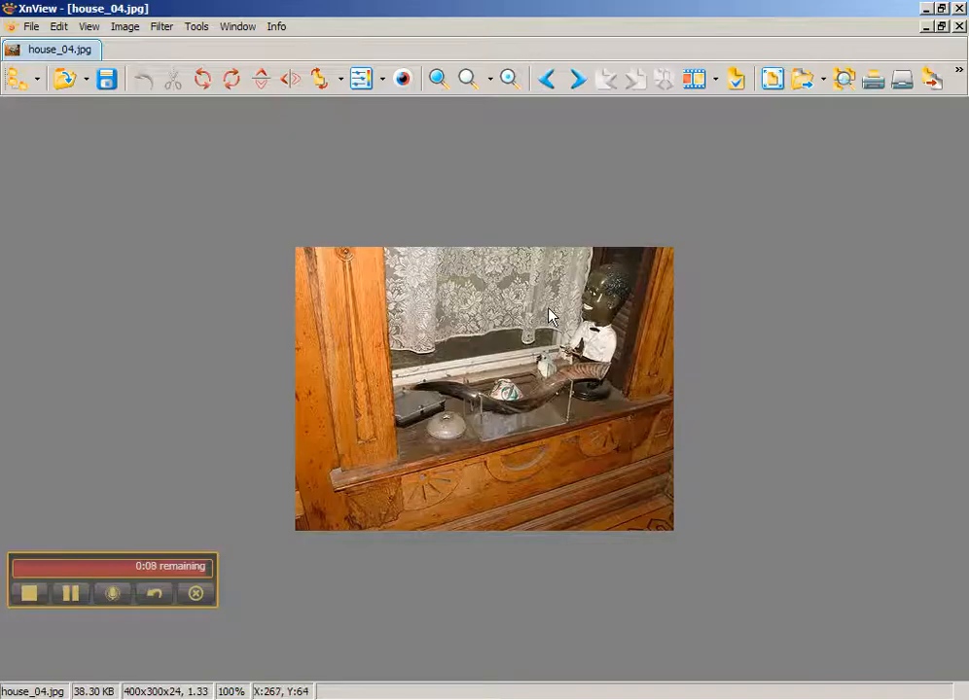